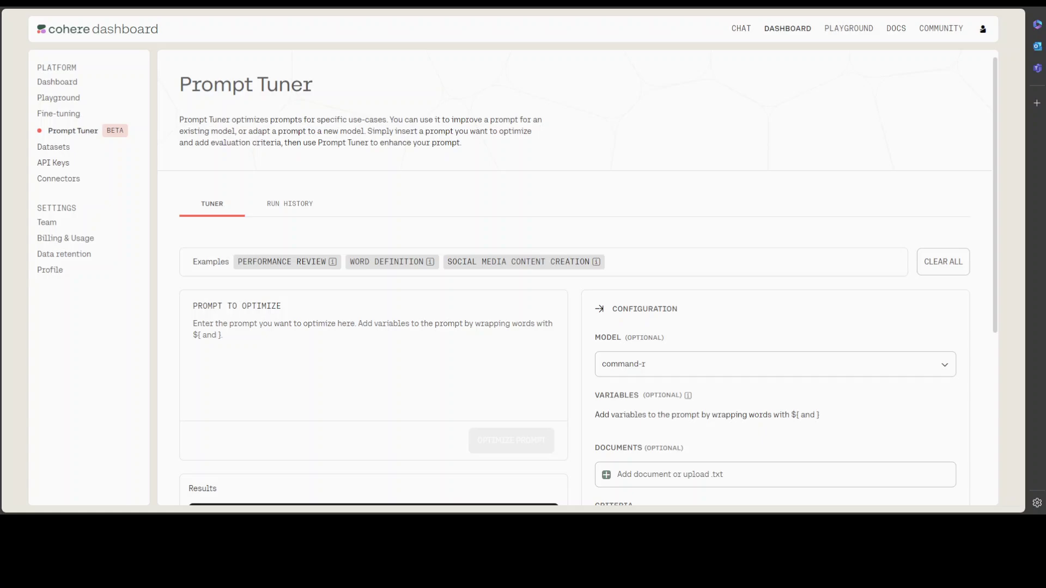
Step: Enter a long, vague story request as the prompt to optimize, starting "write me a story about a thing that happens with a person and stuff"
key("ctrl+plus")
key("ctrl+plus")
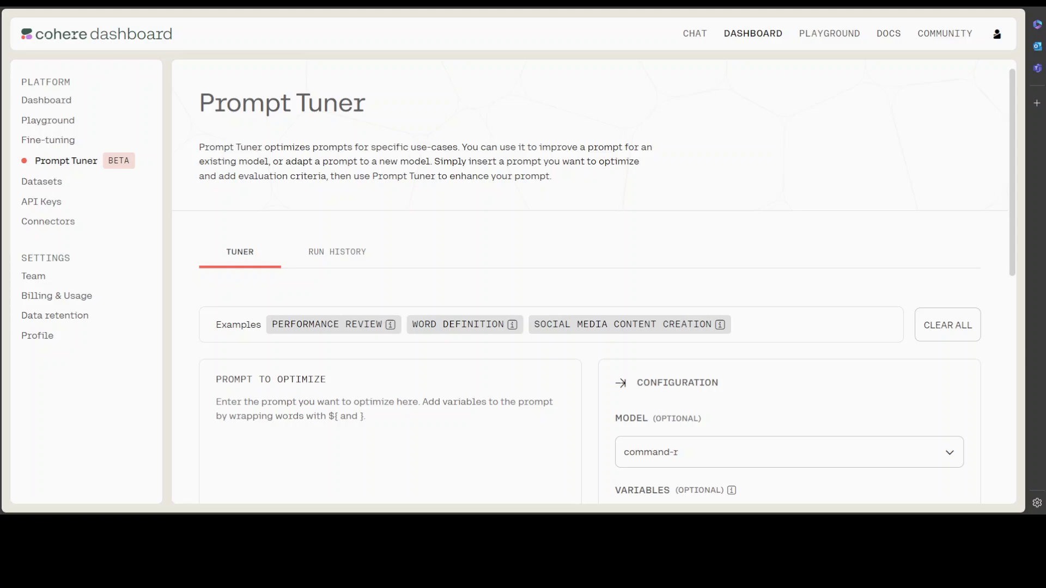
scroll(548, 226, "down", 3)
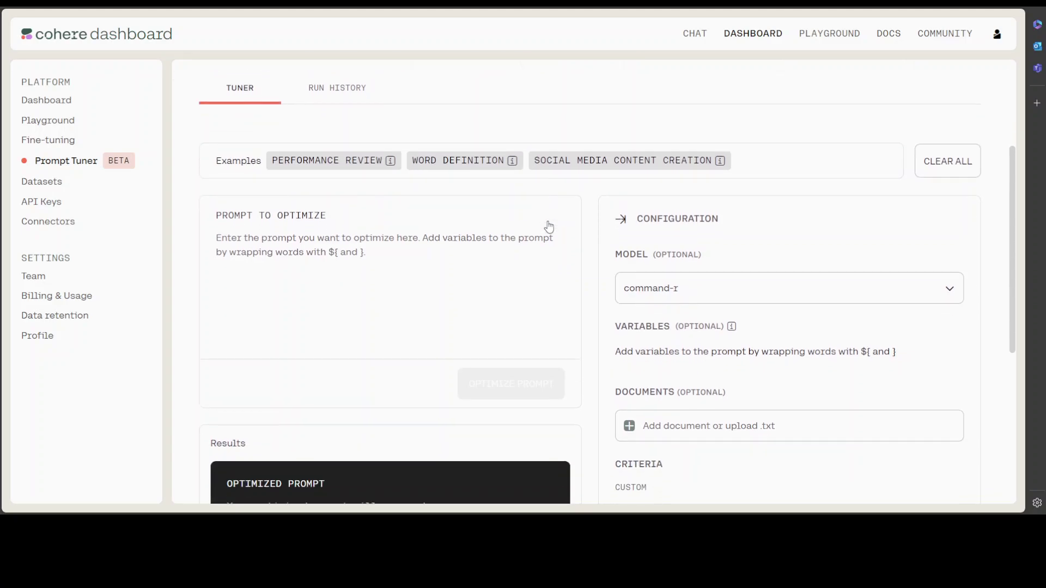
left_click(293, 266)
left_click(294, 249)
type("write me a story about a thing that happens with a person and stuff and it should be like really good and interesting and have lots of details and be long enough to be a whole book but not so long that it takes forever to read and it should have a happy ending but also be realistic and not too sappy or cheesy and it should have some action and some romance and some drama and some comedy and it should be set in the future but not too far in the future and it should have some sci-fi elements but not too many and it should be written in a style that is like a combination of all the best authors ever but also totally unique and original")
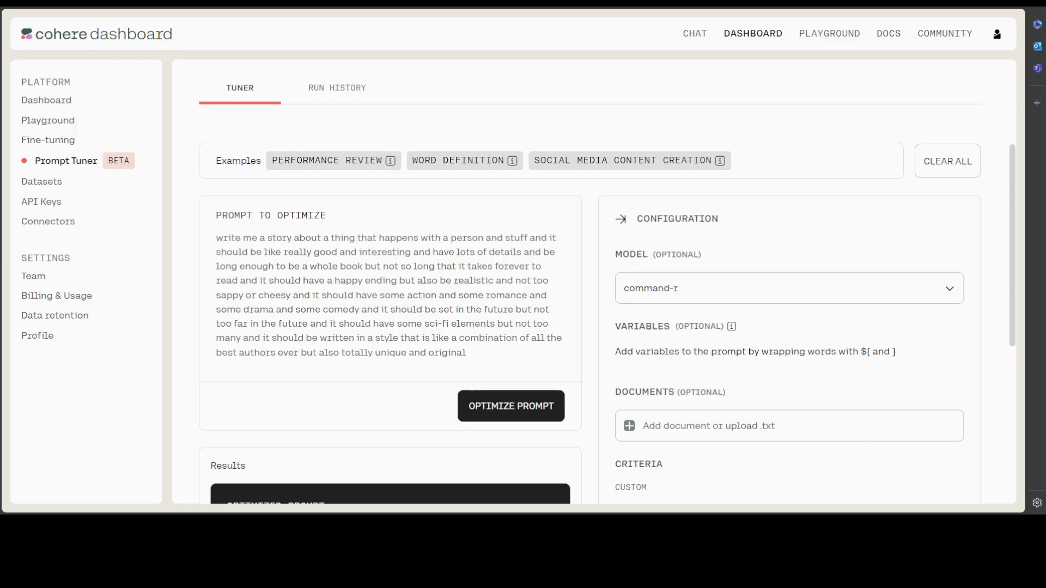
Step: Review the configuration options, including the available models, variables, documents and the custom, base and recommended criteria
scroll(387, 286, "down", 1)
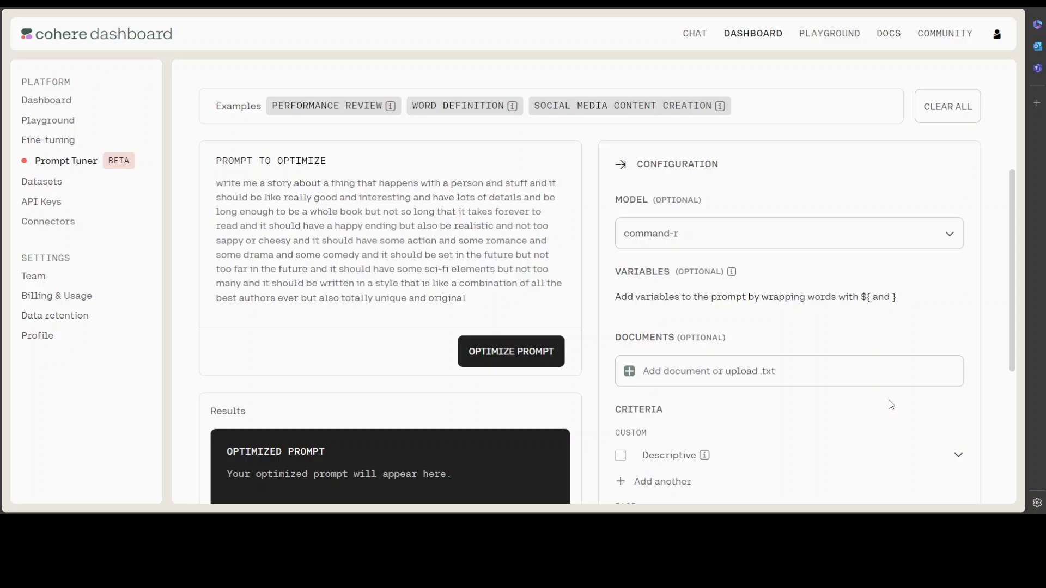
left_click(774, 242)
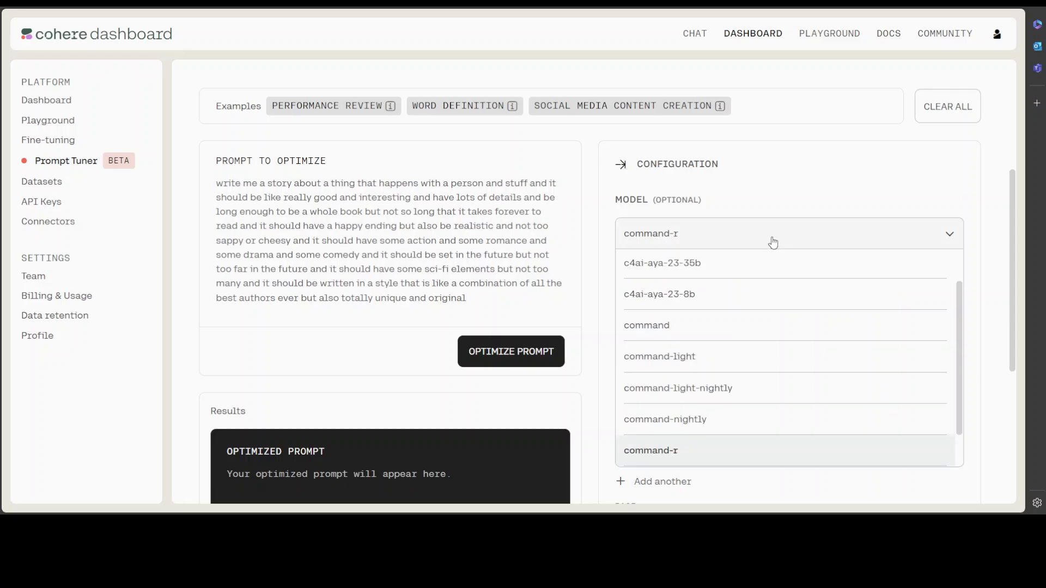
left_click(773, 243)
scroll(784, 246, "down", 2)
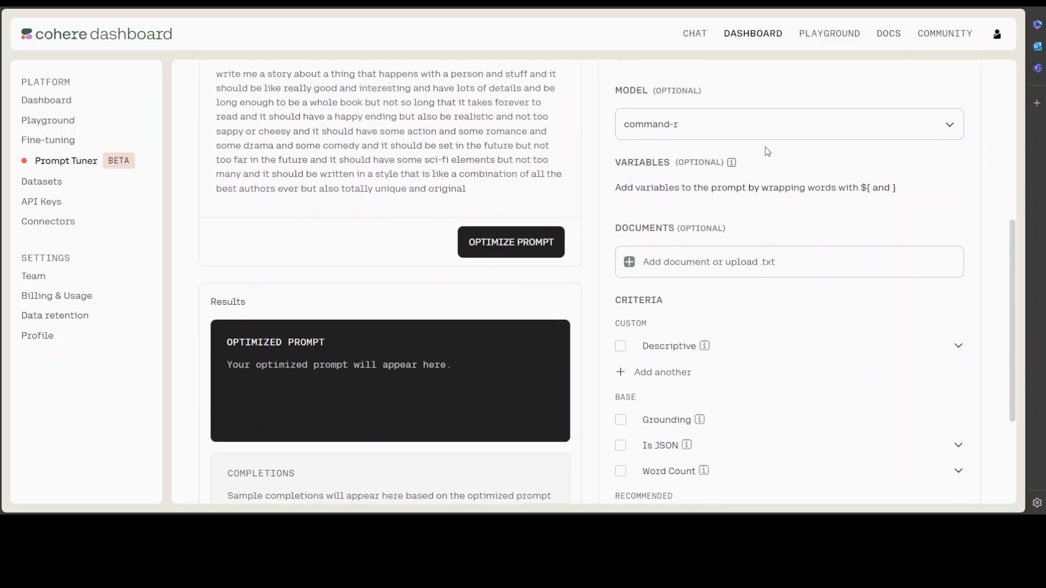
scroll(783, 299, "down", 1)
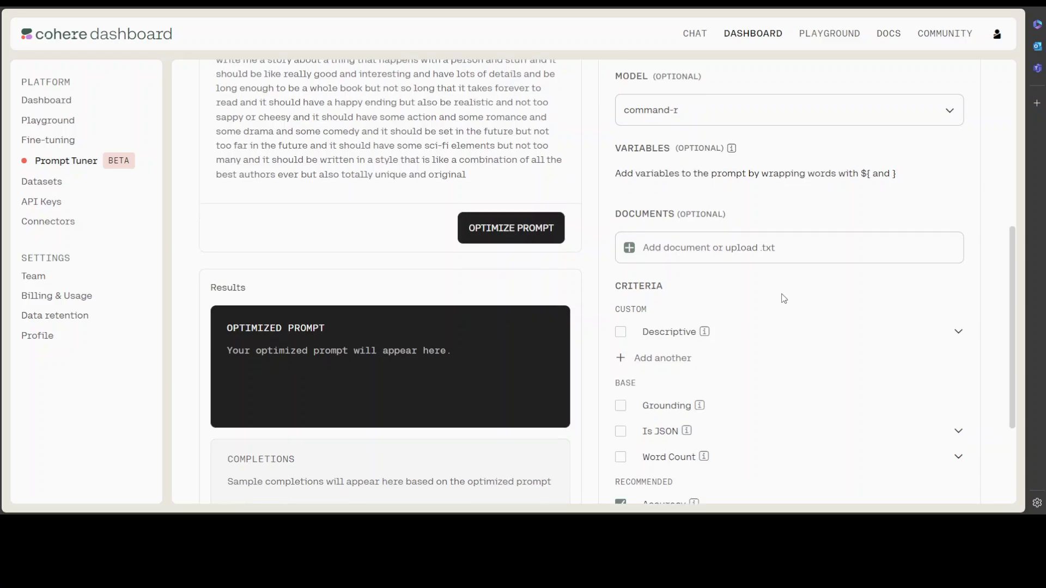
scroll(784, 299, "down", 1)
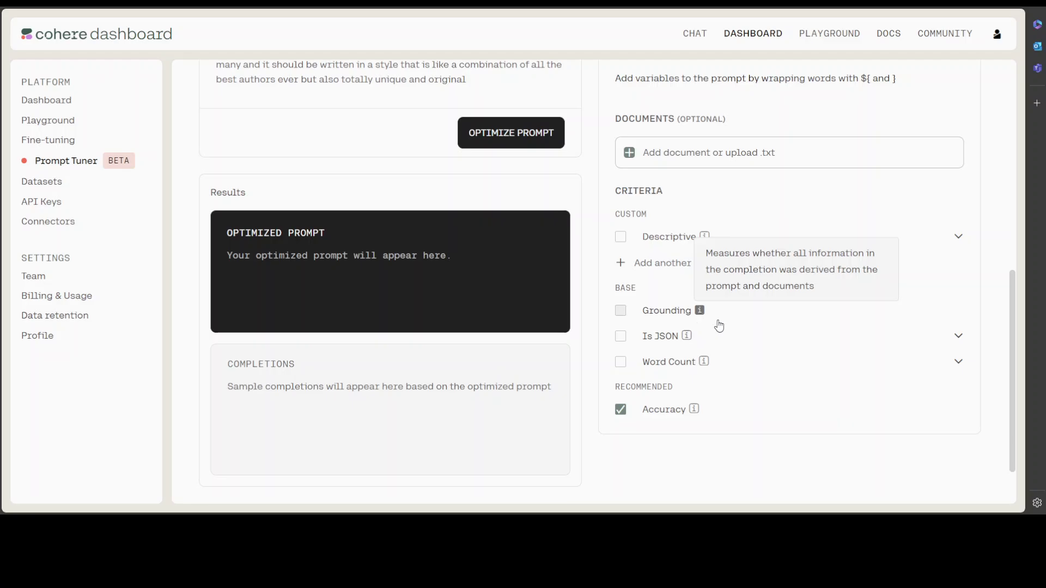
scroll(789, 338, "up", 1)
scroll(789, 336, "up", 1)
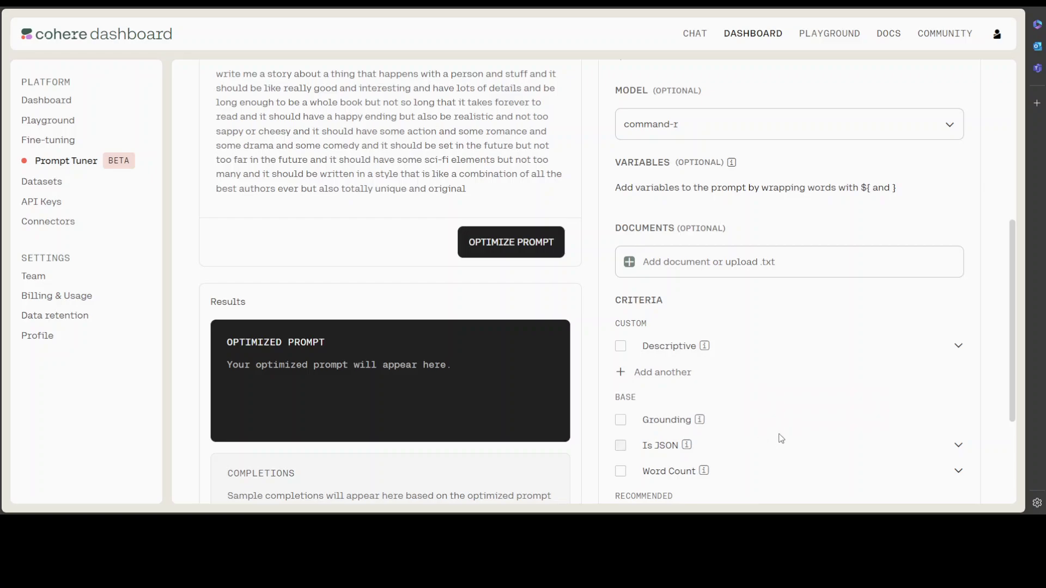
scroll(780, 437, "down", 1)
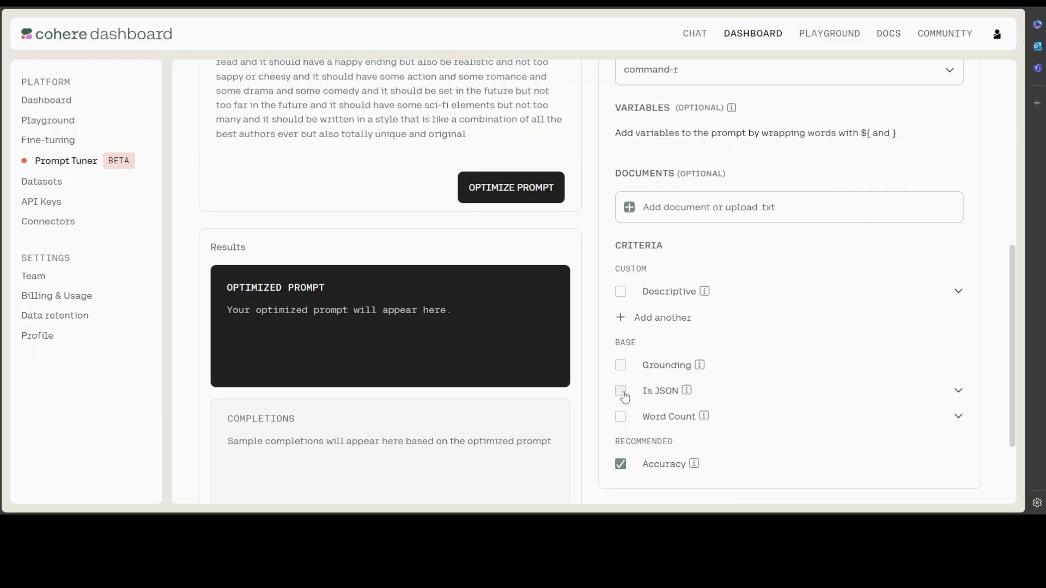
Step: Enable the Word Count criterion and set its range from 100 to 150
scroll(796, 386, "down", 2)
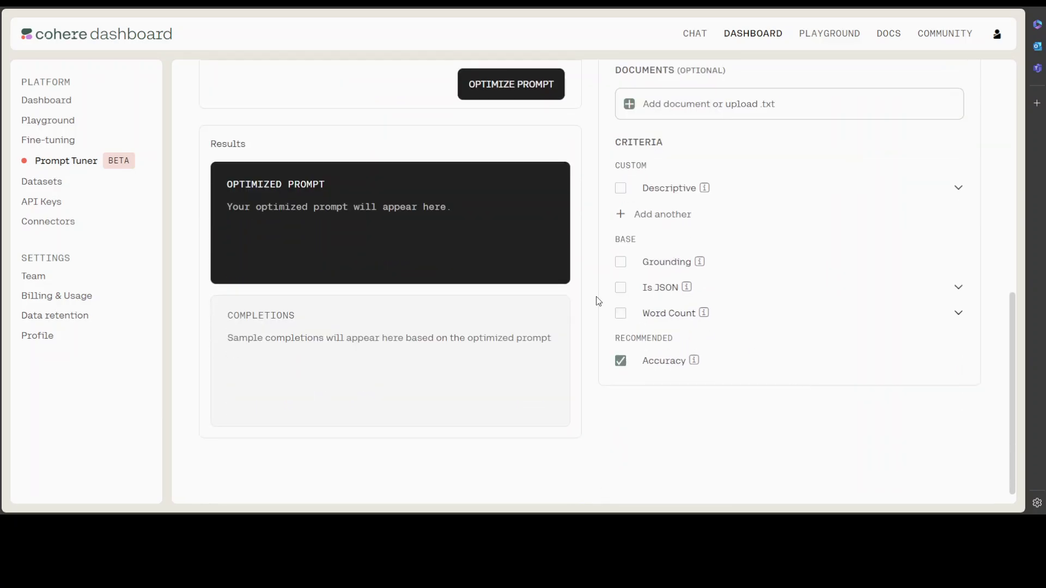
left_click(619, 316)
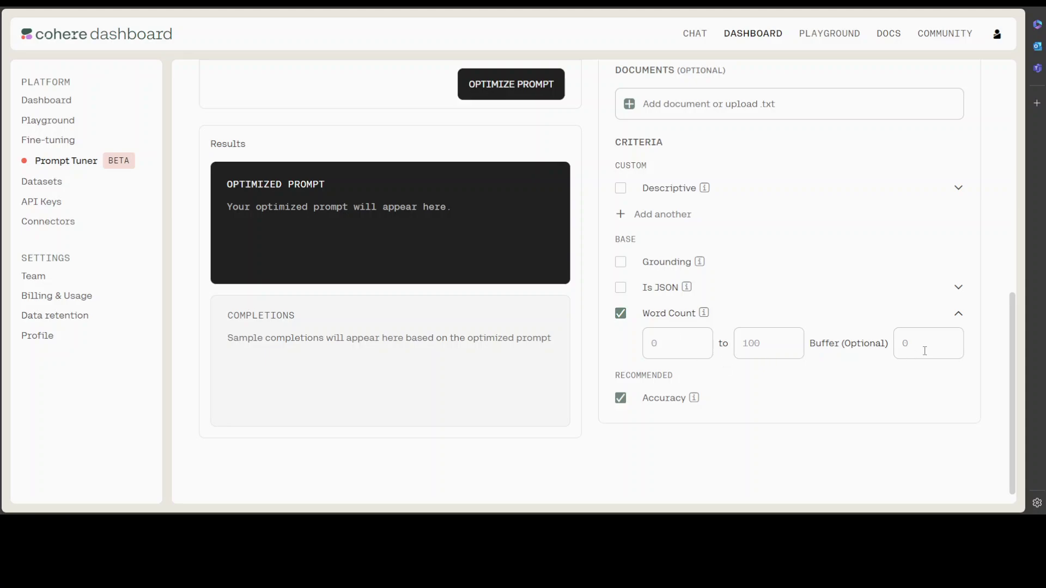
left_click(645, 344)
type("100")
left_click(757, 347)
type("150")
Step: Start optimizing the entered story prompt with the current configuration
scroll(868, 408, "up", 1)
scroll(865, 404, "up", 3)
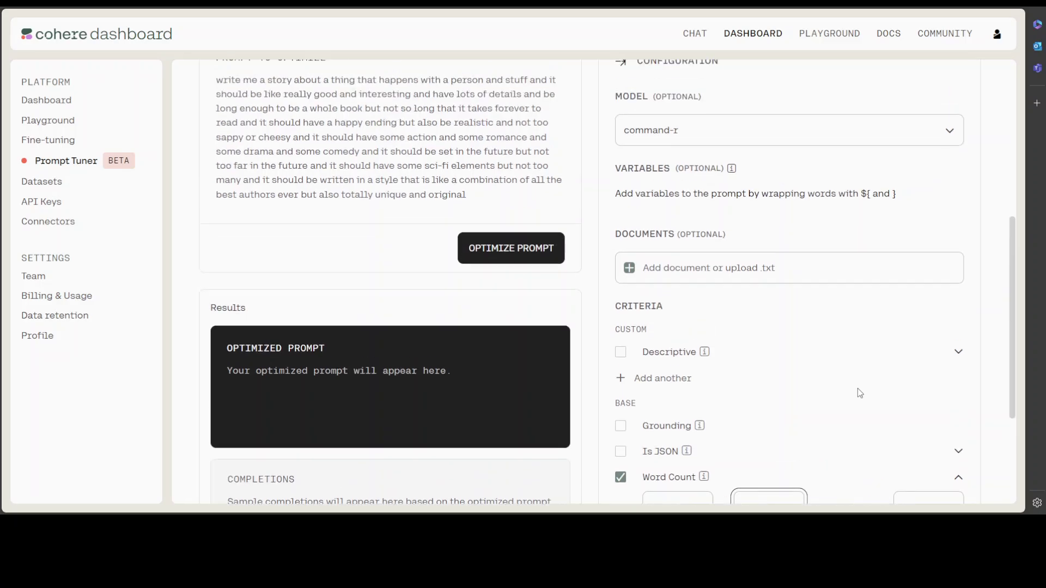
left_click(498, 258)
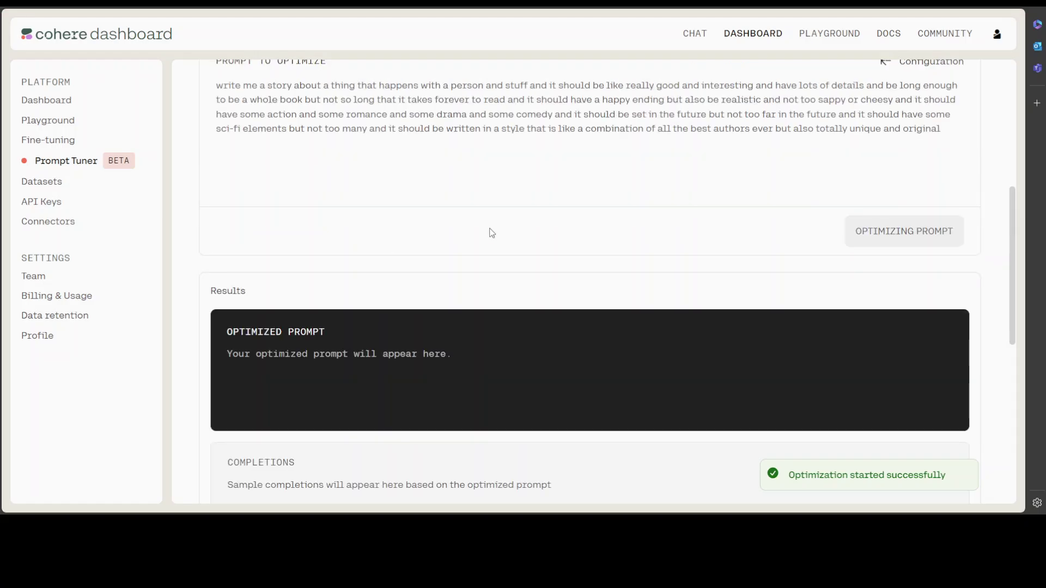
Step: Examine the optimized prompt, completions and criteria scores sections while the optimization is running
scroll(551, 253, "down", 1)
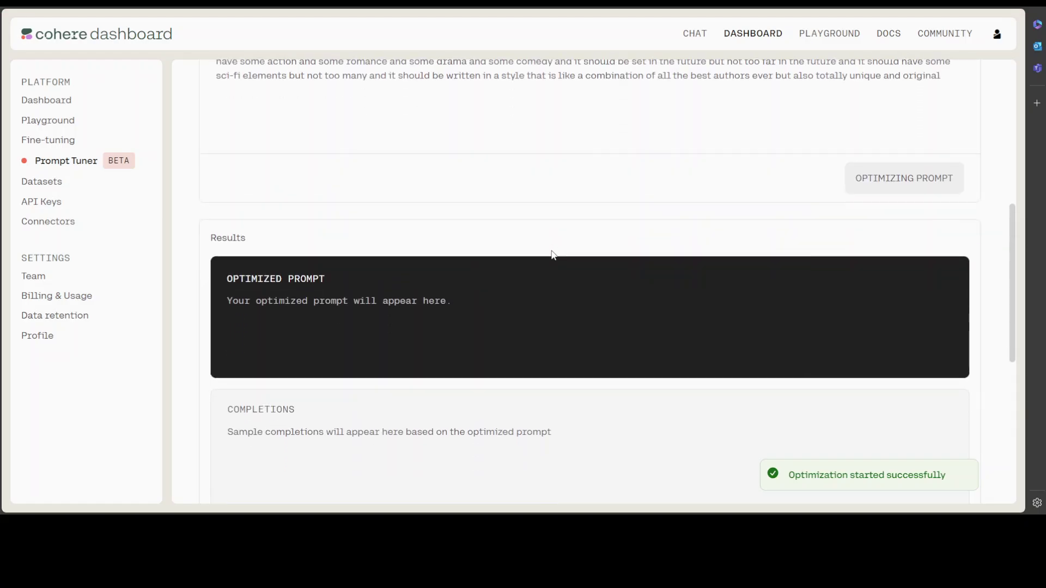
scroll(494, 291, "down", 1)
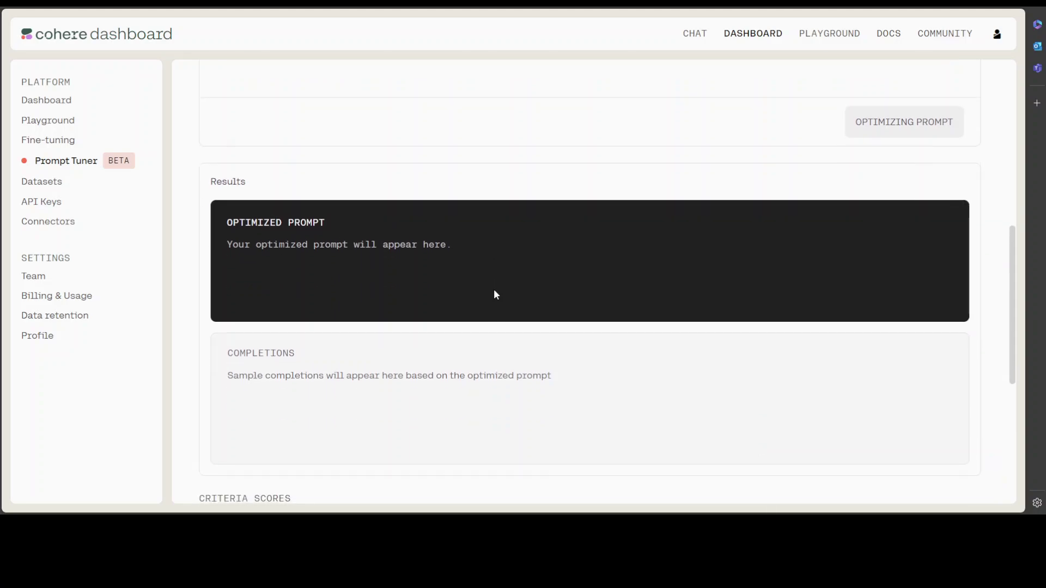
scroll(185, 260, "down", 2)
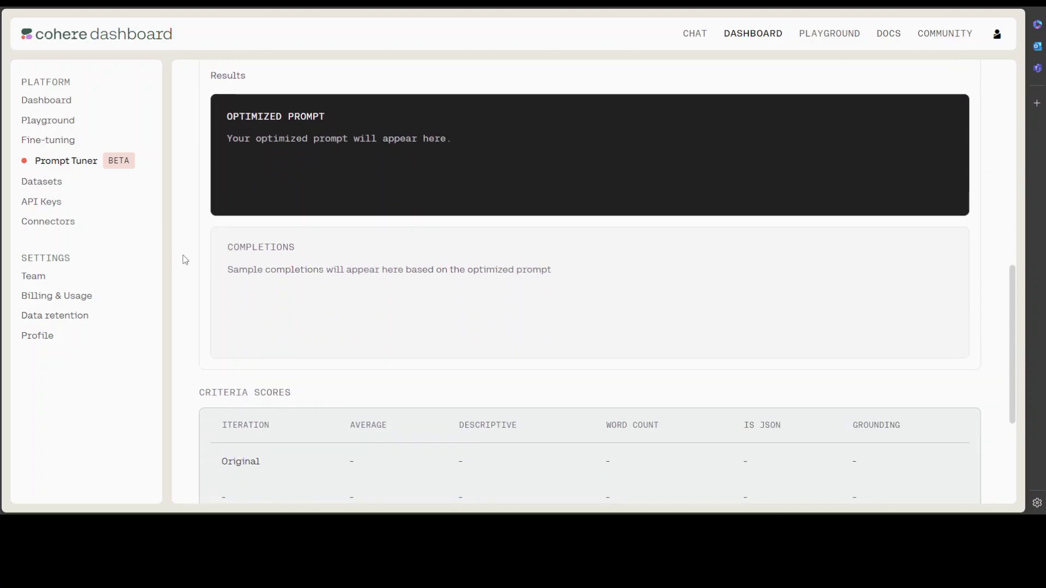
scroll(185, 260, "up", 1)
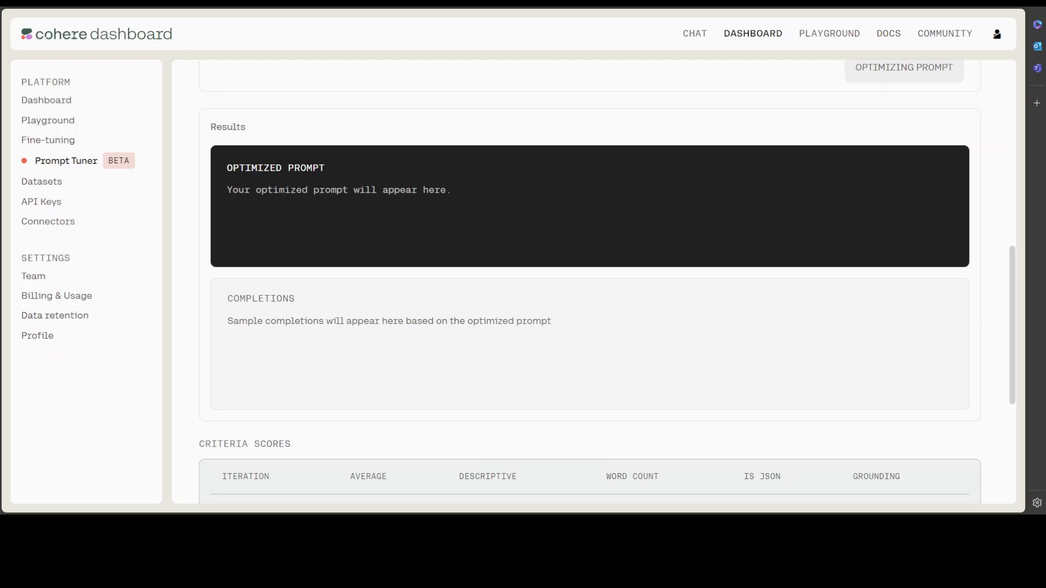
scroll(590, 283, "up", 5)
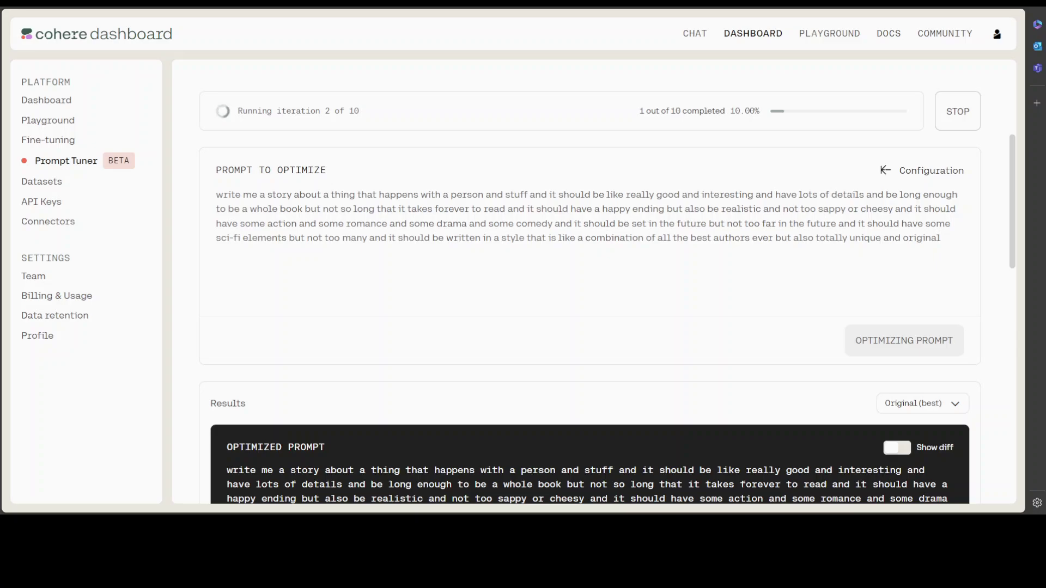
scroll(610, 289, "down", 3)
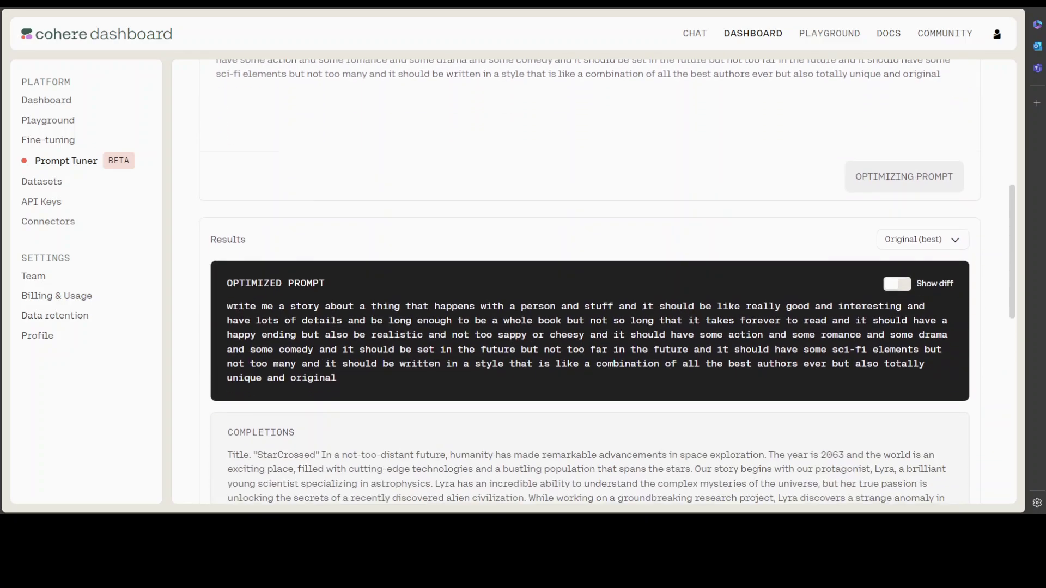
scroll(611, 289, "down", 1)
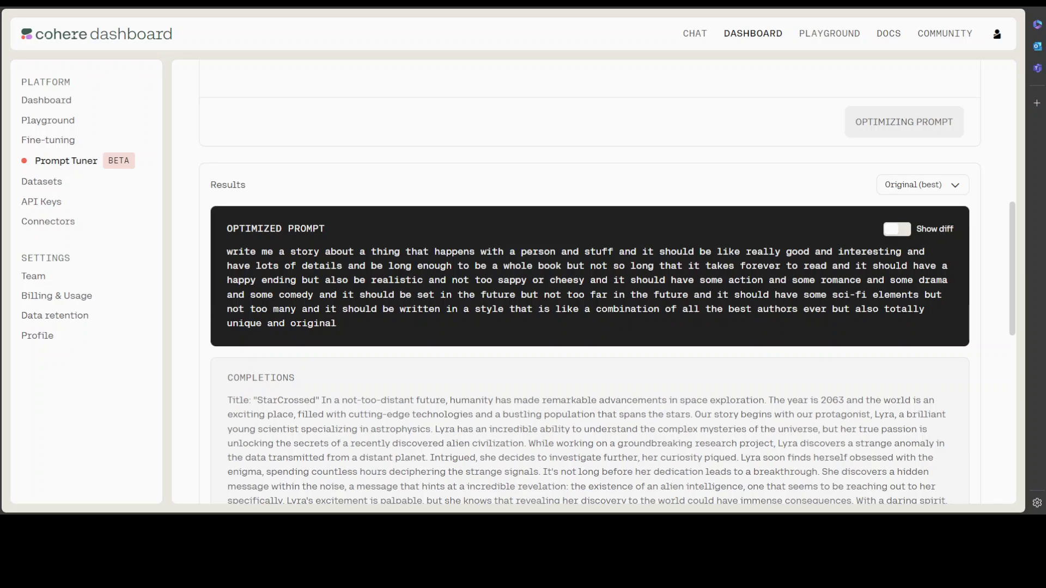
Step: Show the diff for the optimized prompt and expand its collapsed line
left_click(896, 230)
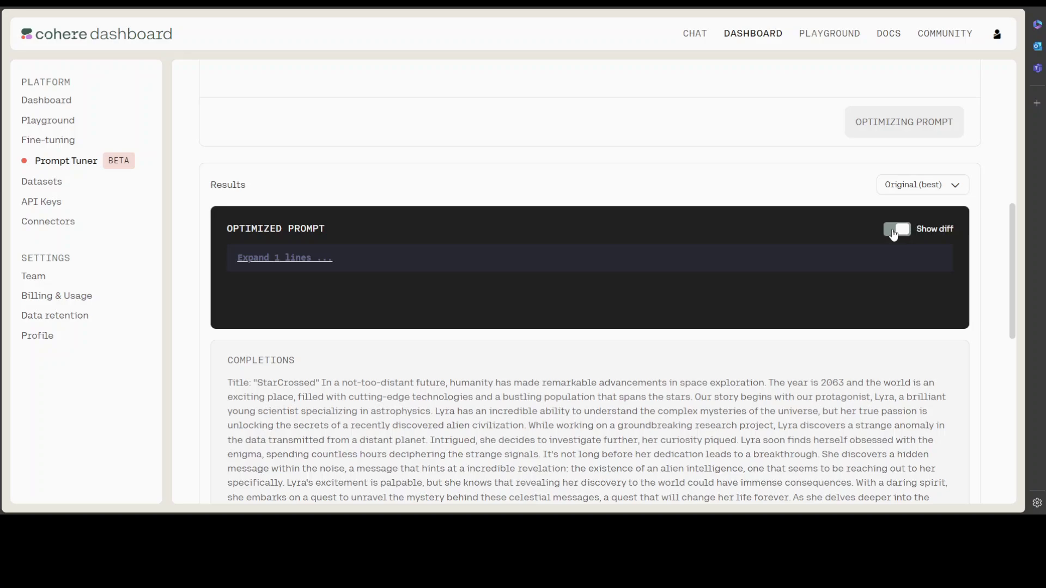
left_click(895, 231)
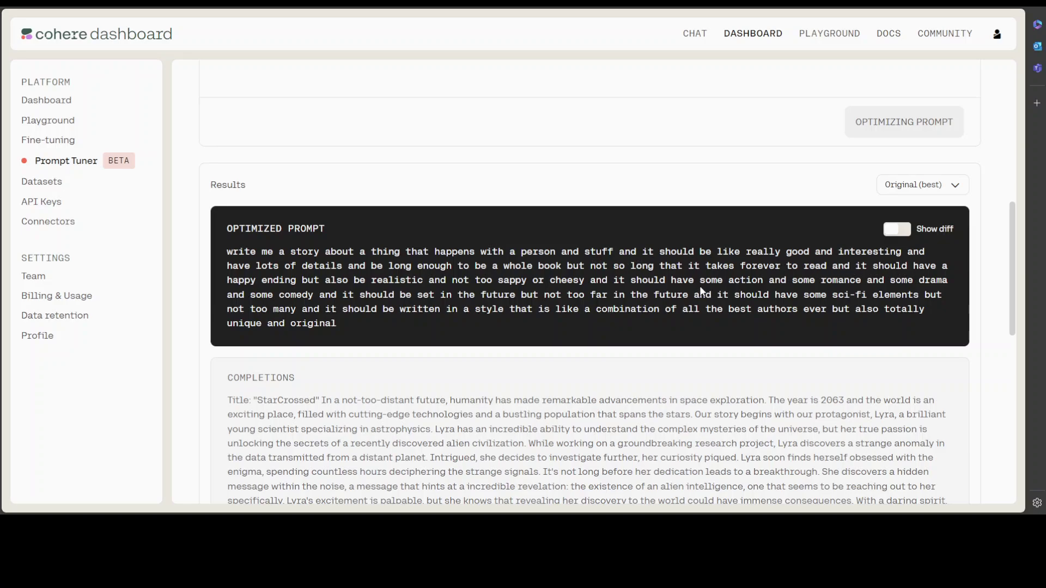
left_click(940, 231)
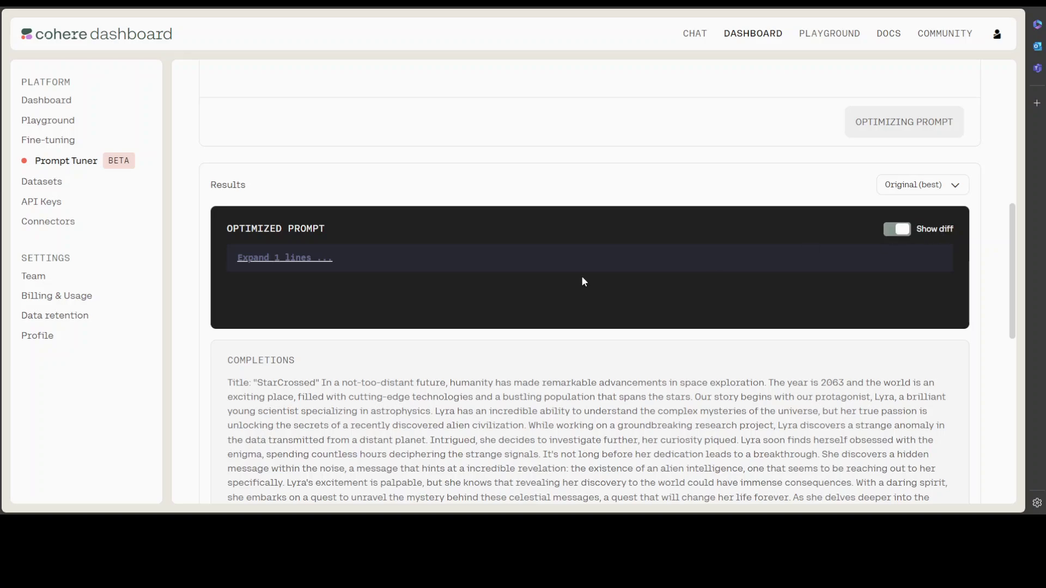
scroll(552, 310, "up", 4)
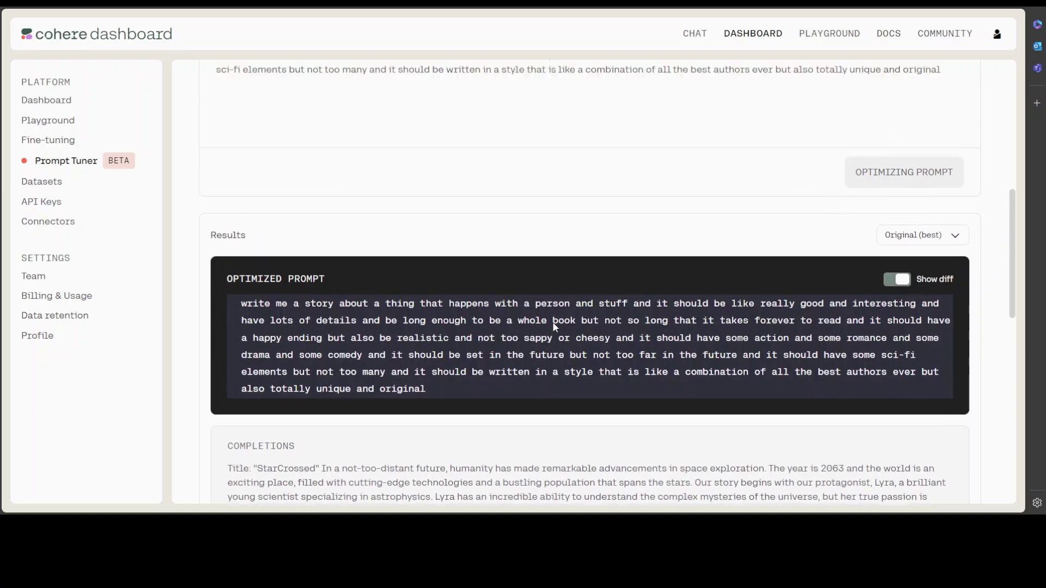
Step: Check the run's iteration progress and compare the original prompt with the interim result
scroll(552, 327, "up", 4)
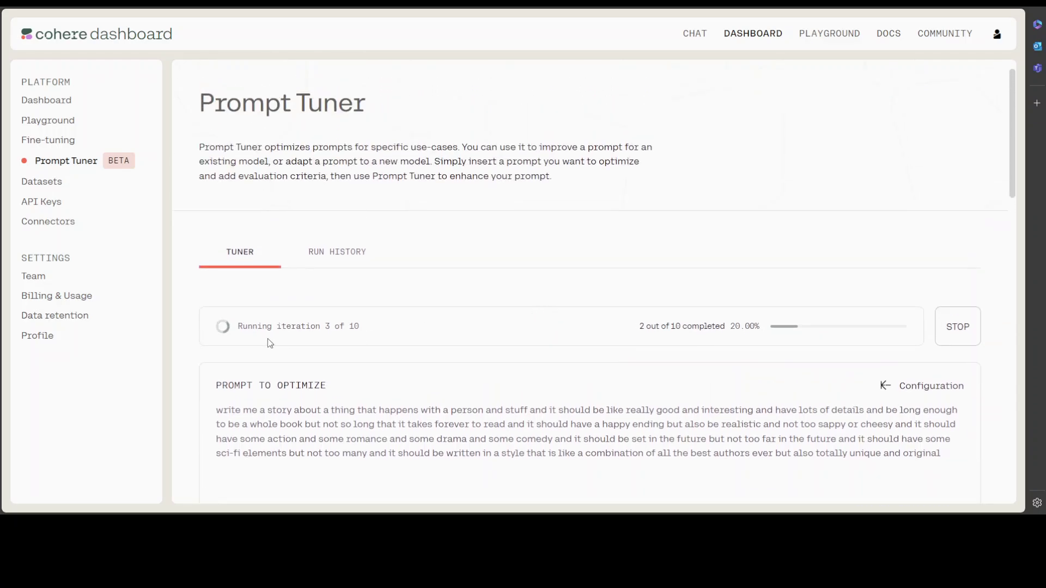
scroll(585, 361, "down", 5)
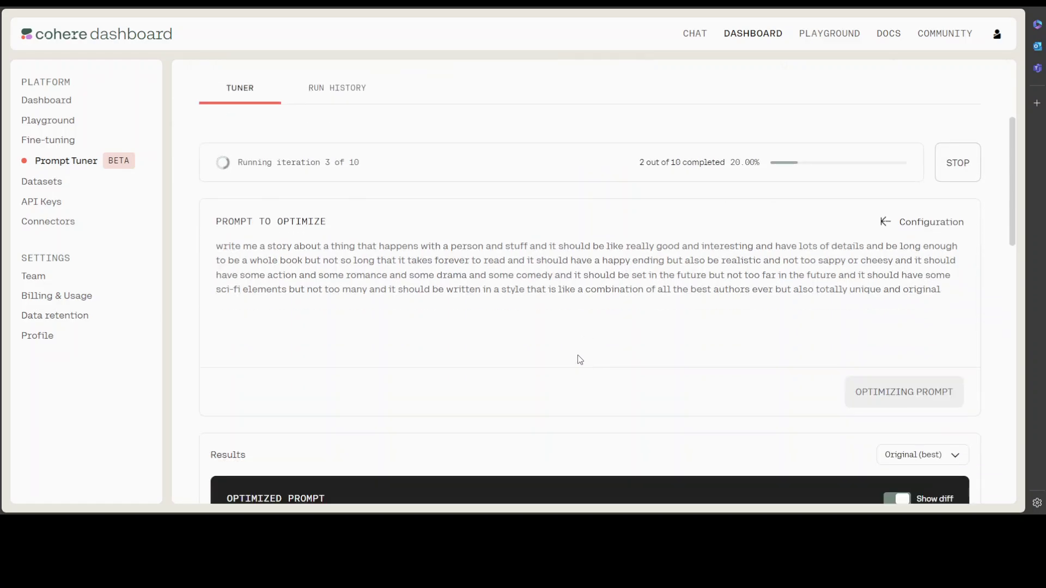
scroll(565, 352, "down", 2)
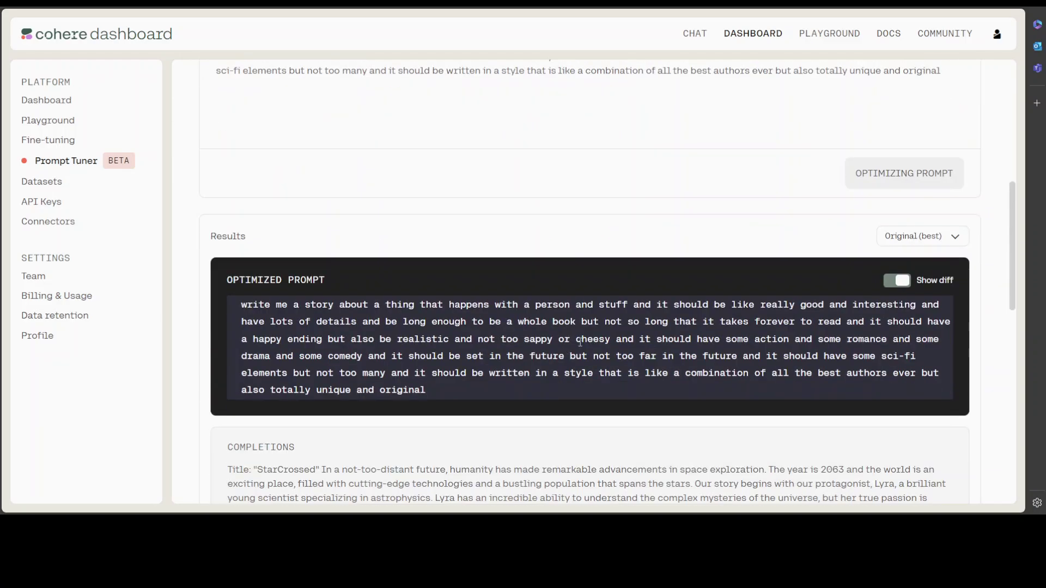
scroll(744, 349, "up", 3)
scroll(741, 341, "up", 2)
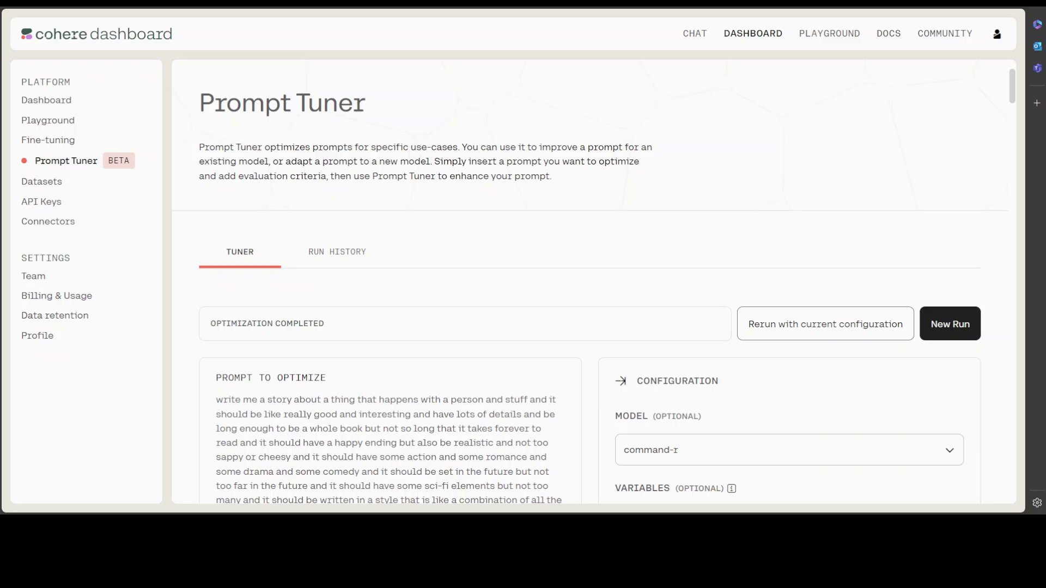
Step: Read the completed run's optimized prompt and its sample completion, and return to the original prompt for comparison
scroll(578, 295, "down", 1)
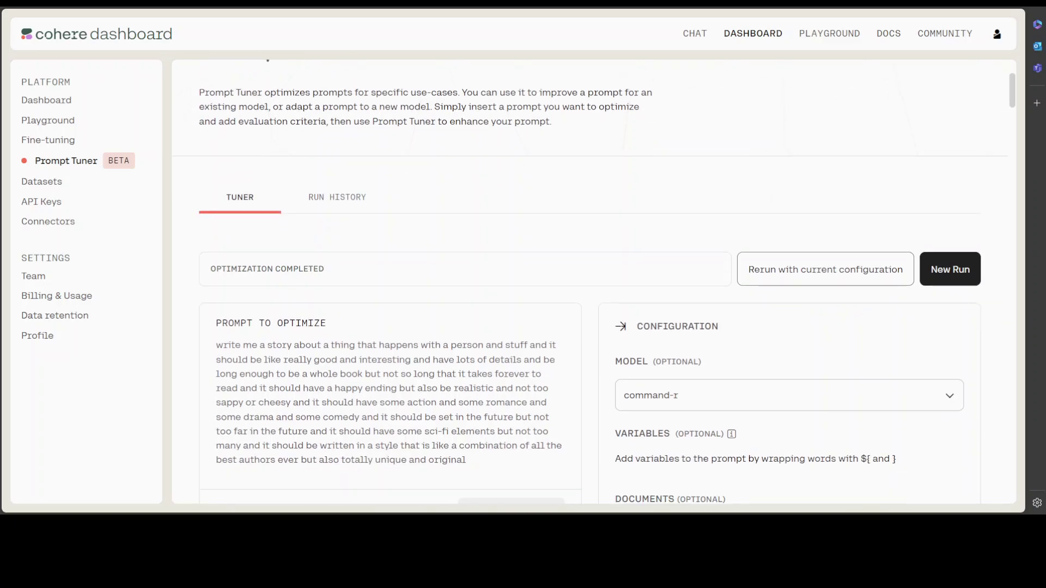
scroll(602, 287, "down", 7)
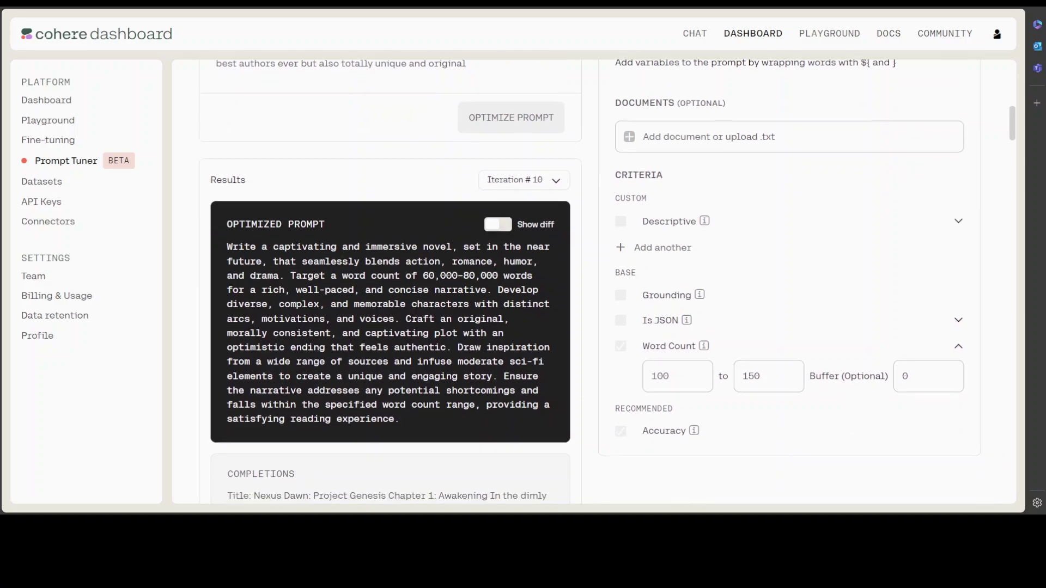
scroll(602, 286, "down", 1)
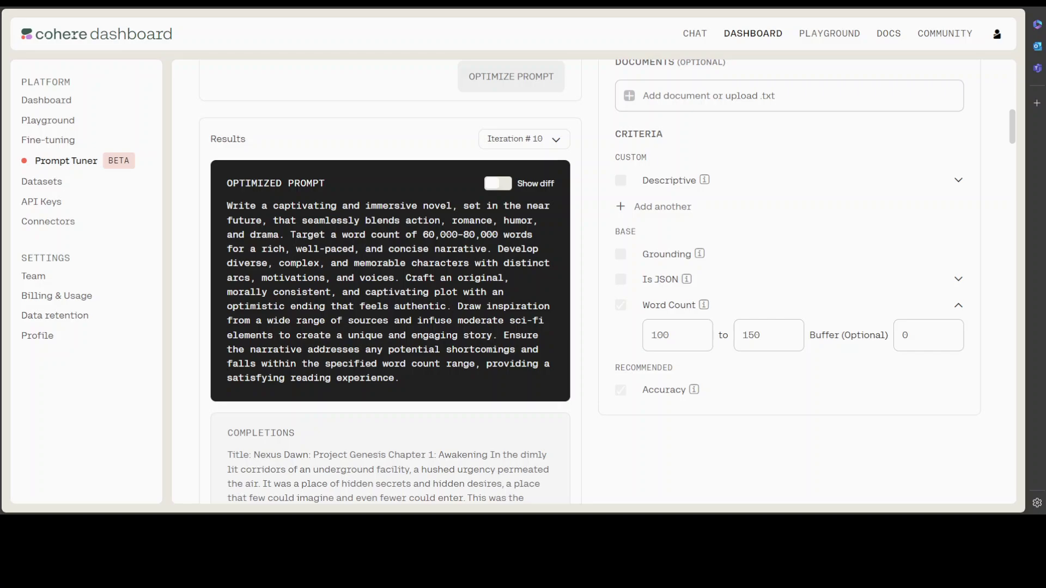
scroll(585, 282, "down", 2)
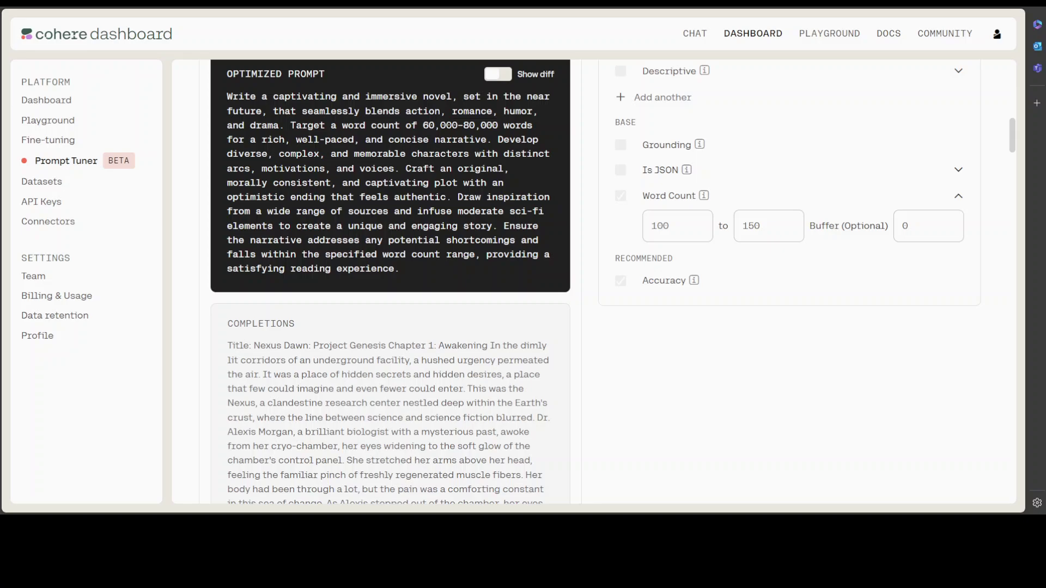
scroll(390, 282, "down", 15)
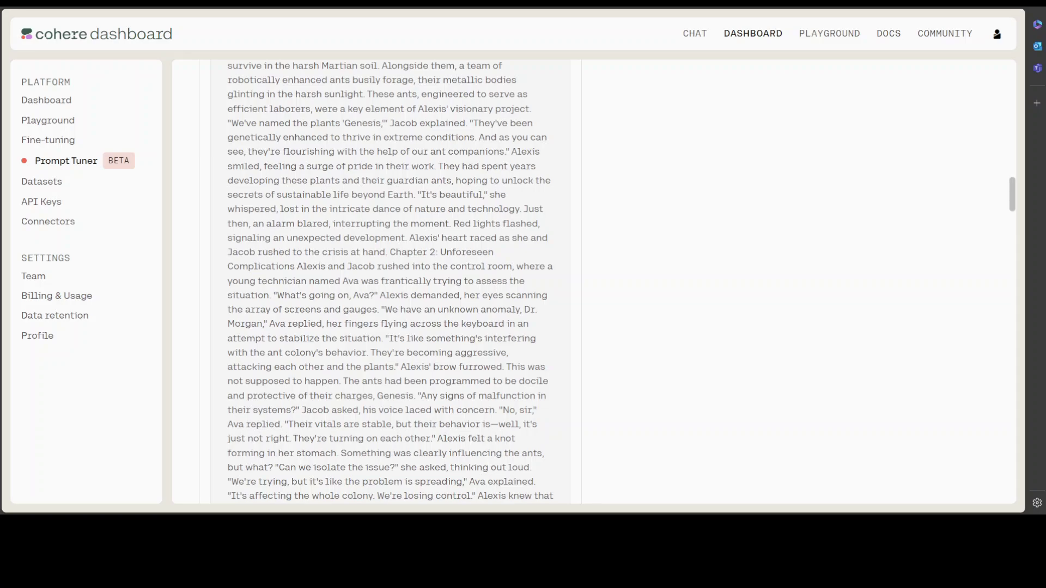
left_click_drag(1012, 193, 1001, 96)
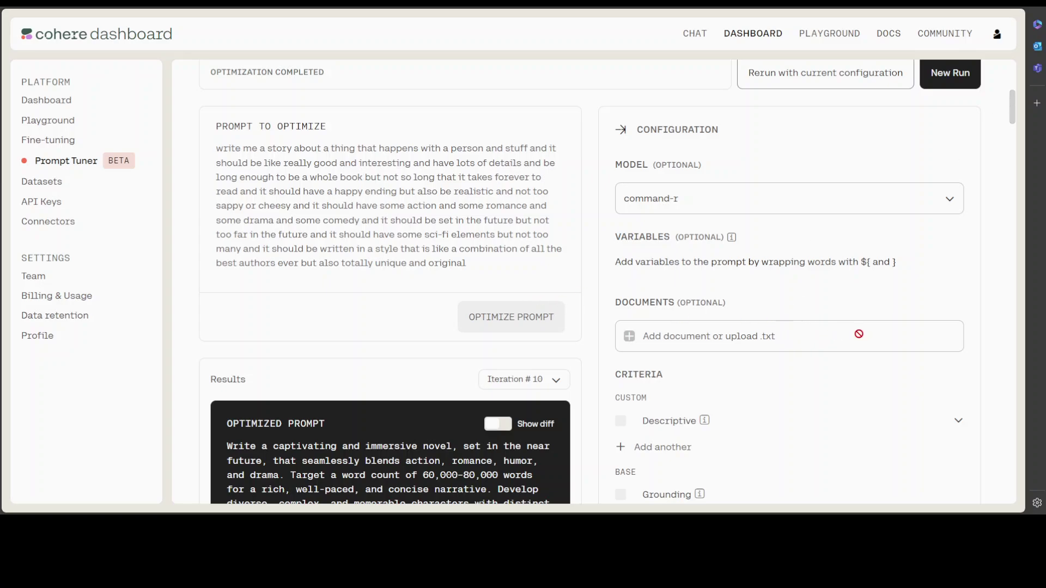
Step: Reopen the Prompt Tuner for a fresh run of the story prompt and enable the custom Descriptive criterion
scroll(859, 327, "down", 1)
scroll(858, 323, "down", 2)
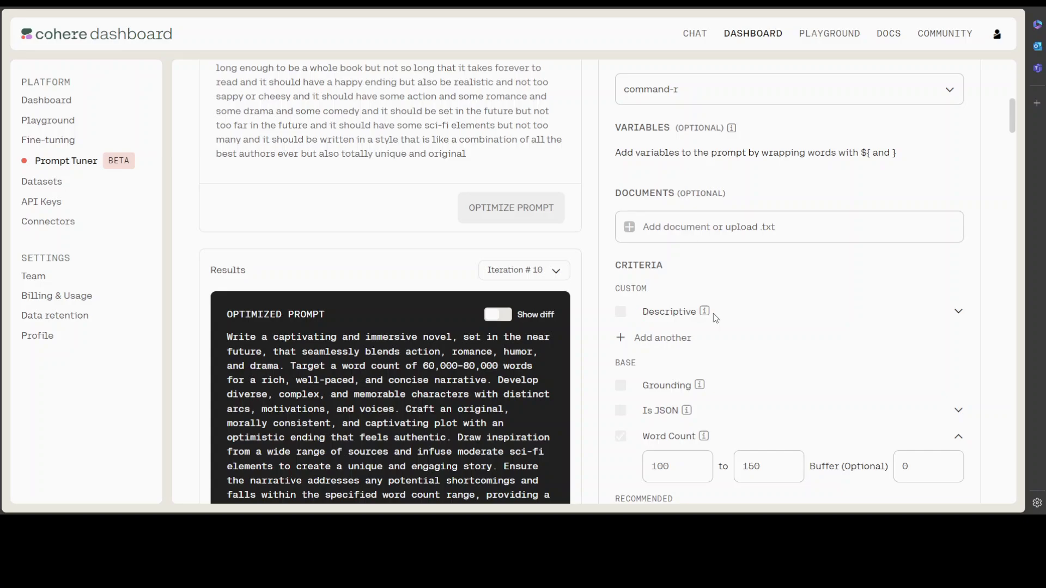
left_click(71, 162)
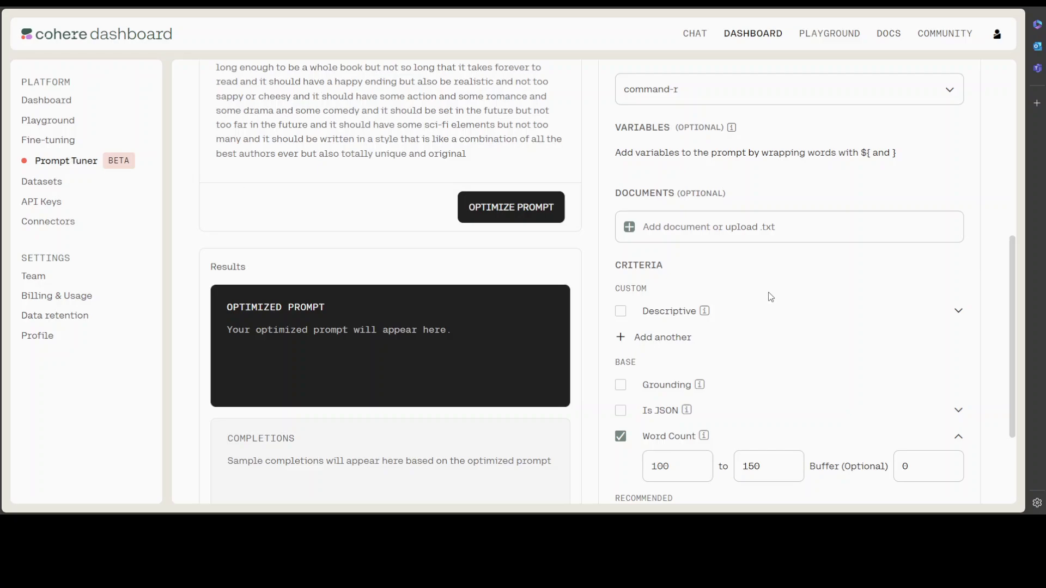
left_click(620, 311)
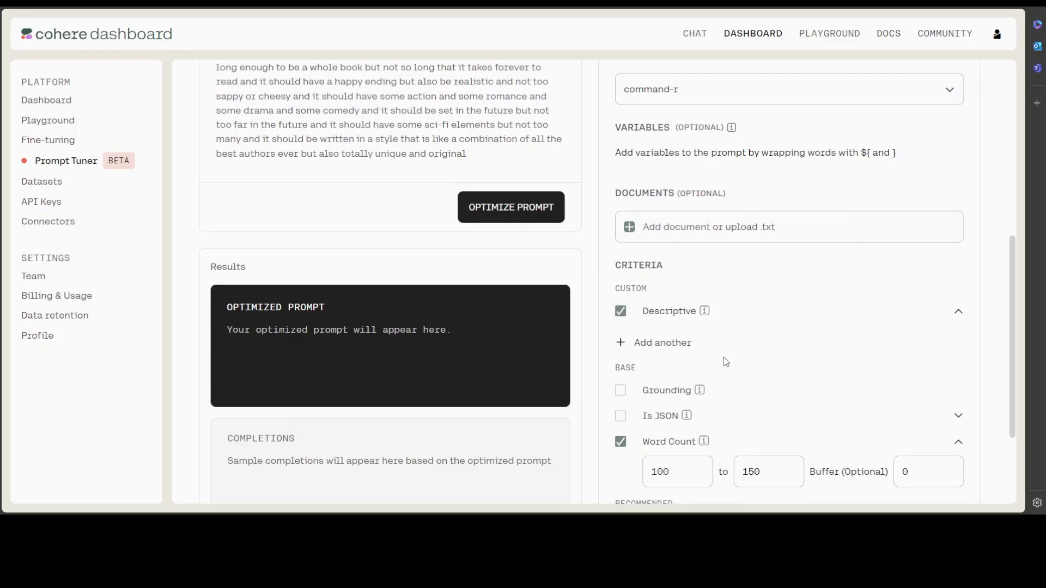
scroll(724, 358, "down", 1)
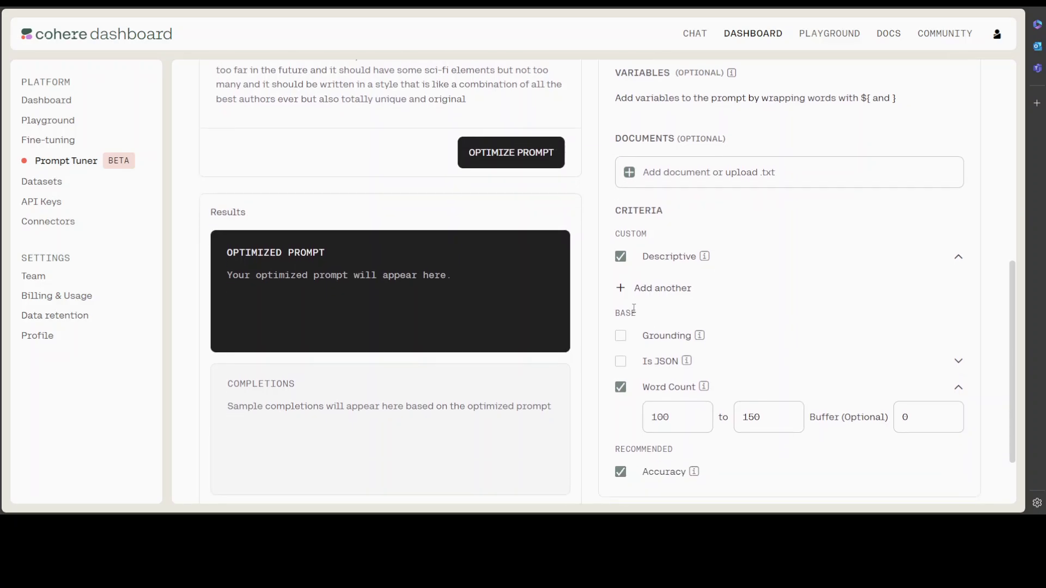
left_click(620, 290)
Step: Paste the copied description of a 1,000-word futuristic science fiction novel excerpt, inspired by Octavia Butler and Kim Stanley Robinson, into the Descriptive criterion
left_click(702, 288)
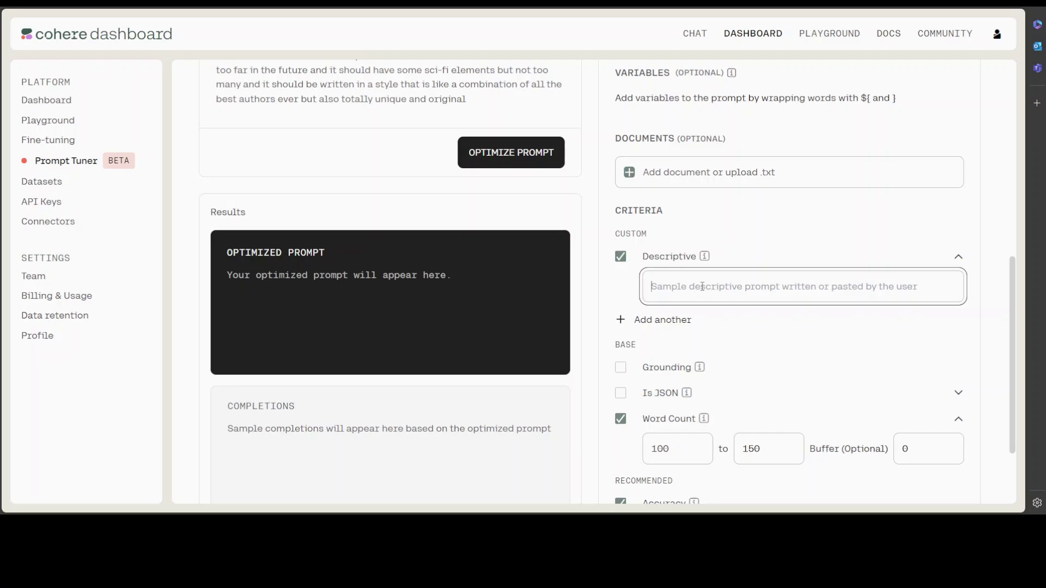
scroll(497, 289, "up", 2)
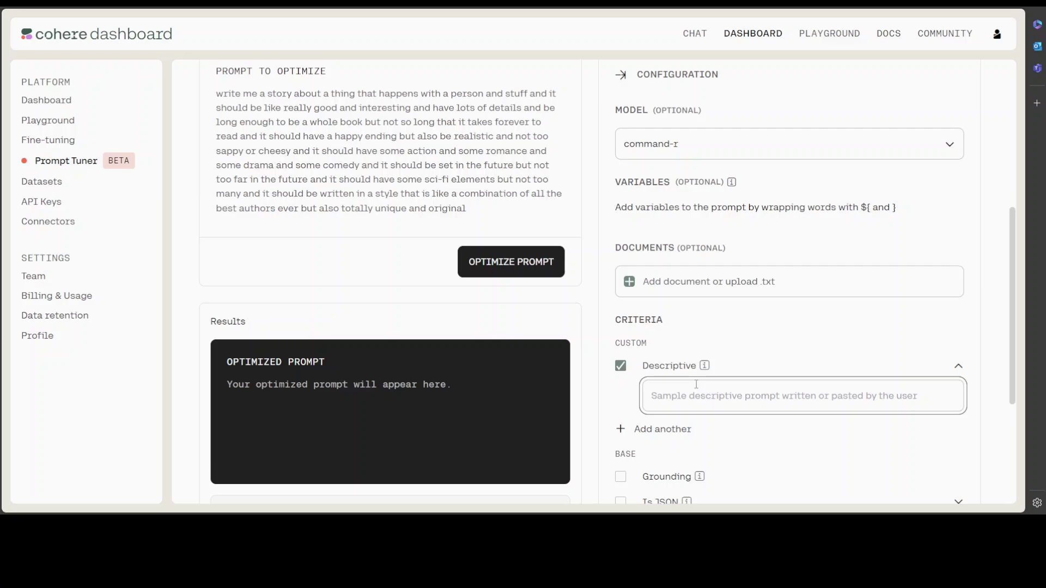
key("ctrl+v")
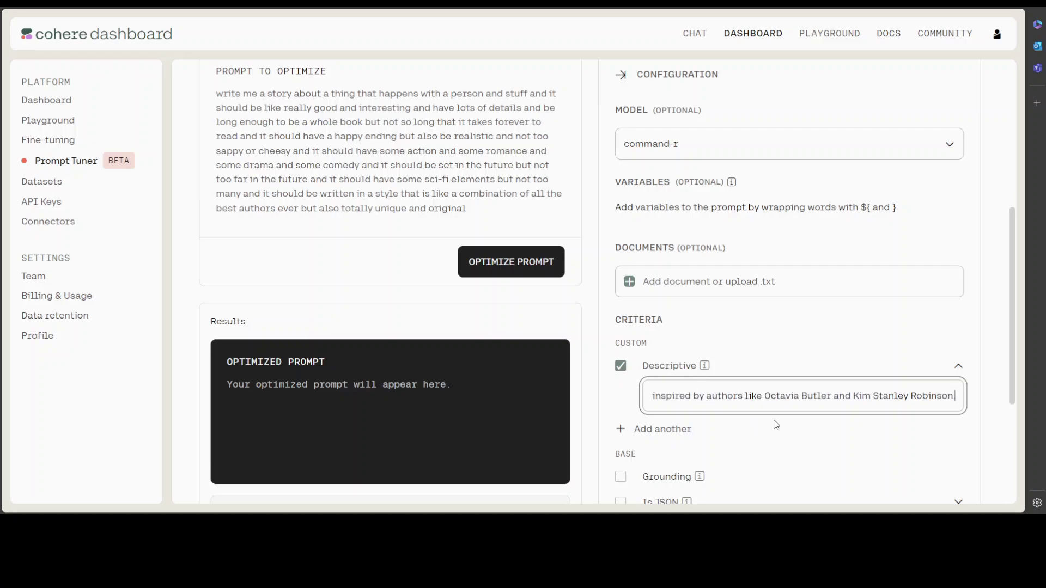
key("Home")
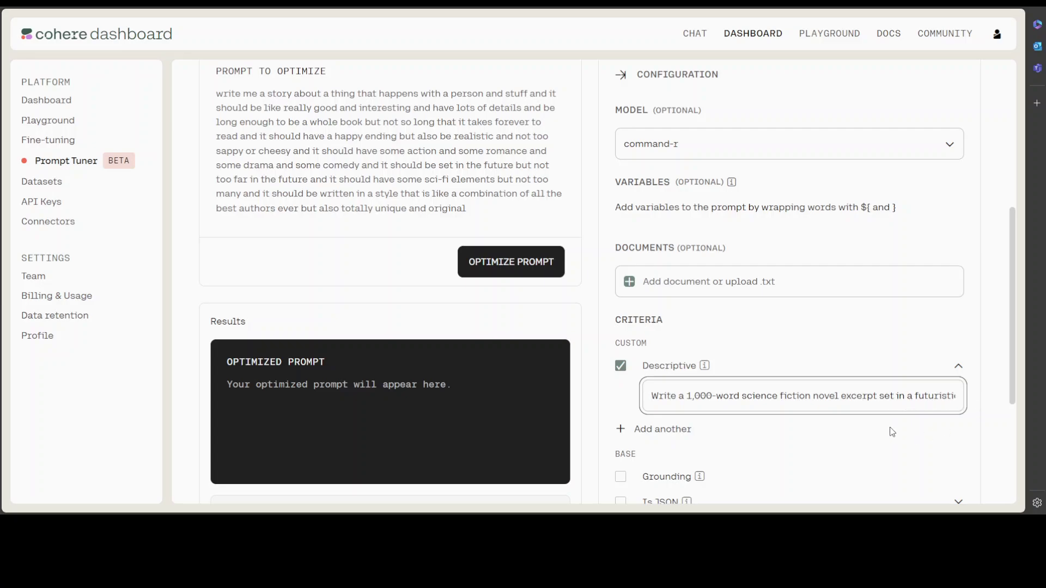
Step: Enable the Grounding criterion alongside Descriptive, Word Count and Accuracy, and start optimizing the prompt
scroll(788, 420, "down", 3)
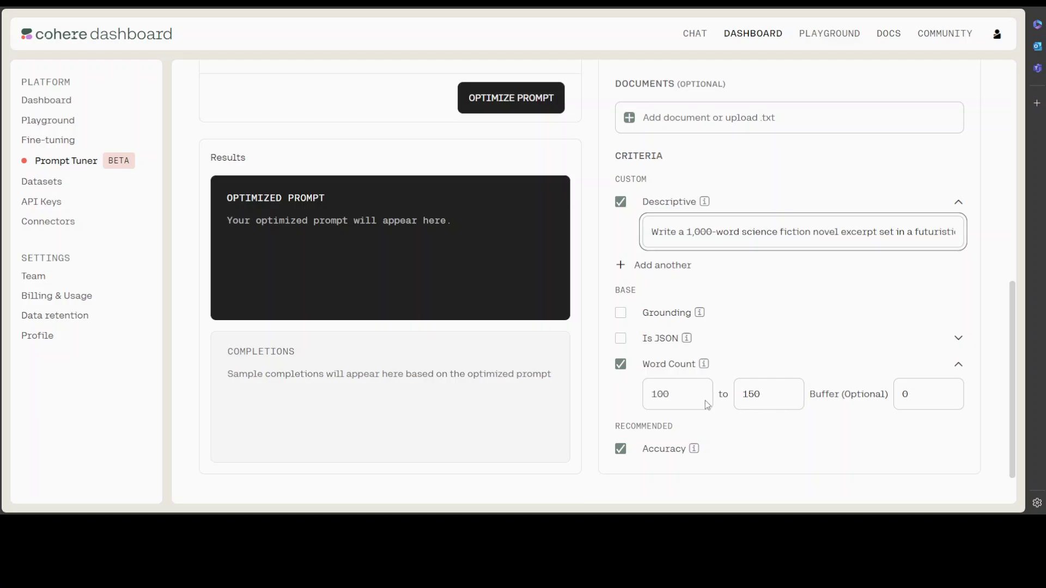
scroll(815, 448, "down", 1)
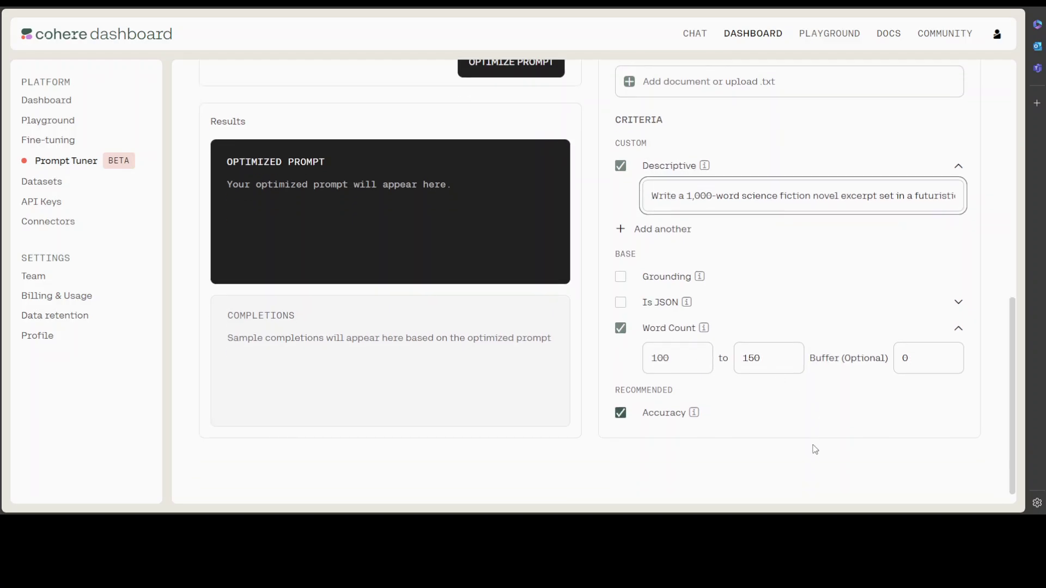
left_click(621, 278)
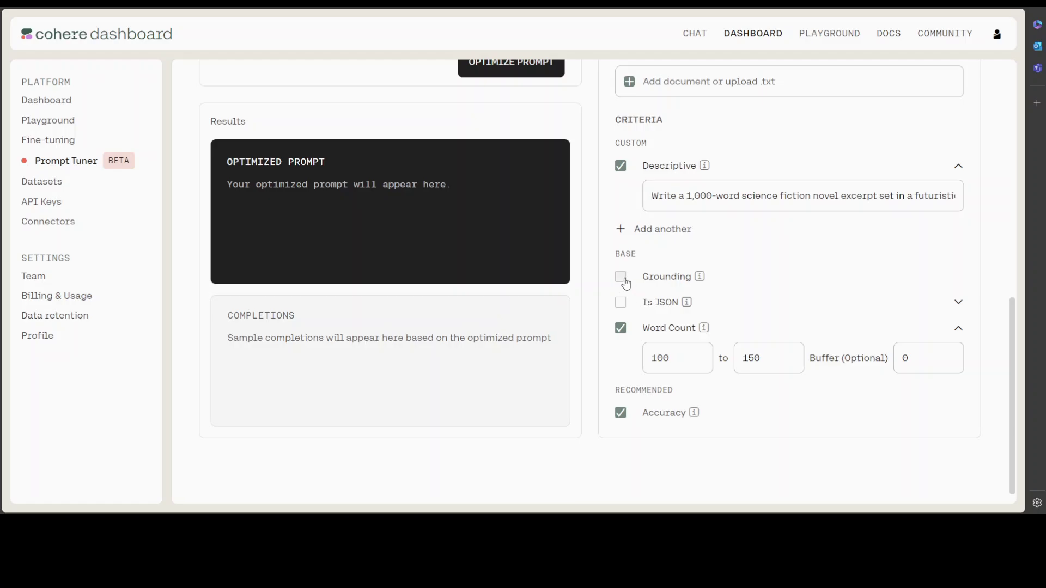
scroll(831, 365, "up", 3)
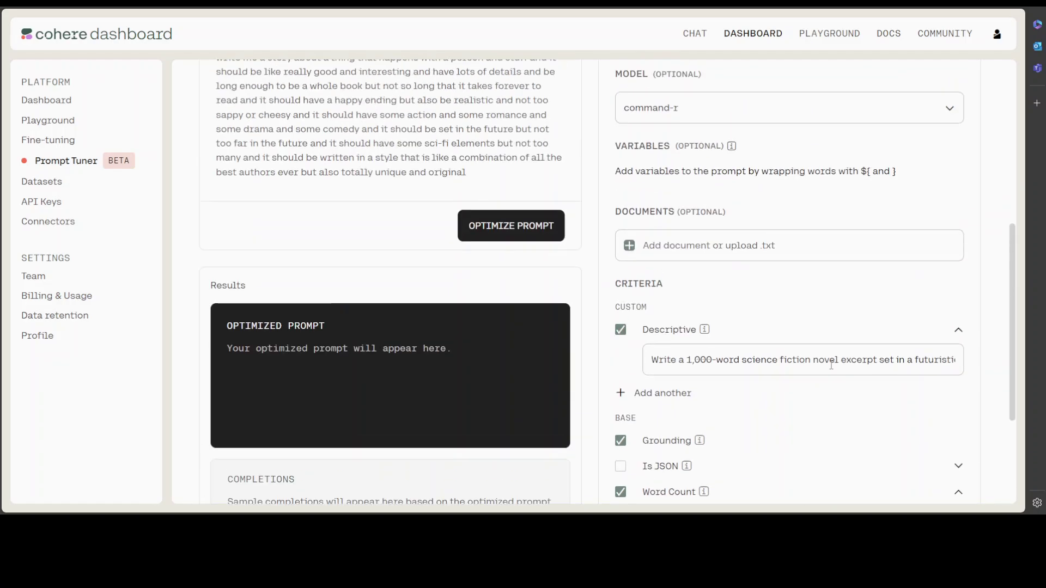
left_click(524, 233)
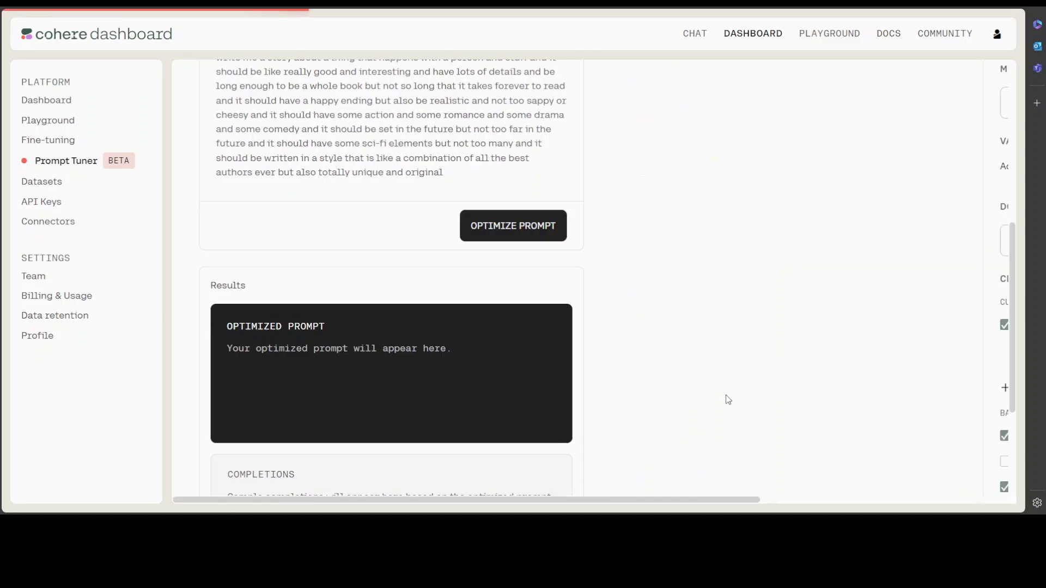
Step: Check the new optimization's progress and its entry in the run history
scroll(739, 406, "up", 1)
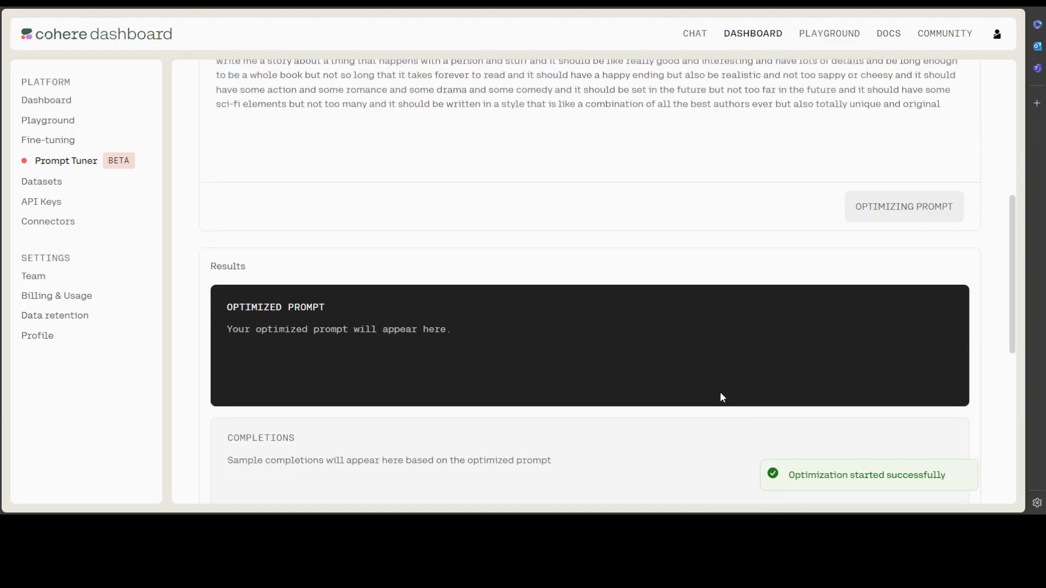
scroll(645, 356, "up", 2)
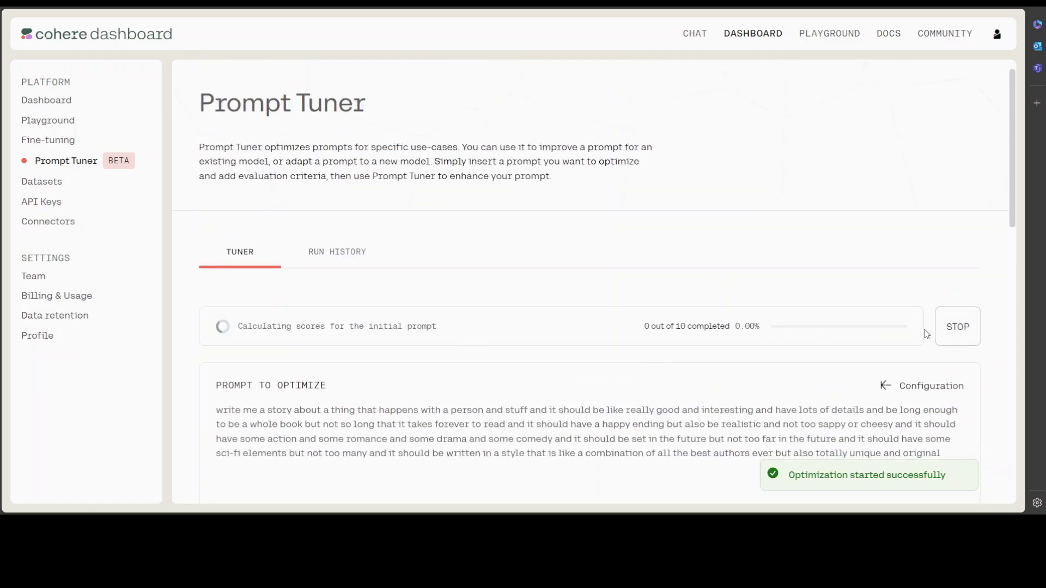
left_click(345, 255)
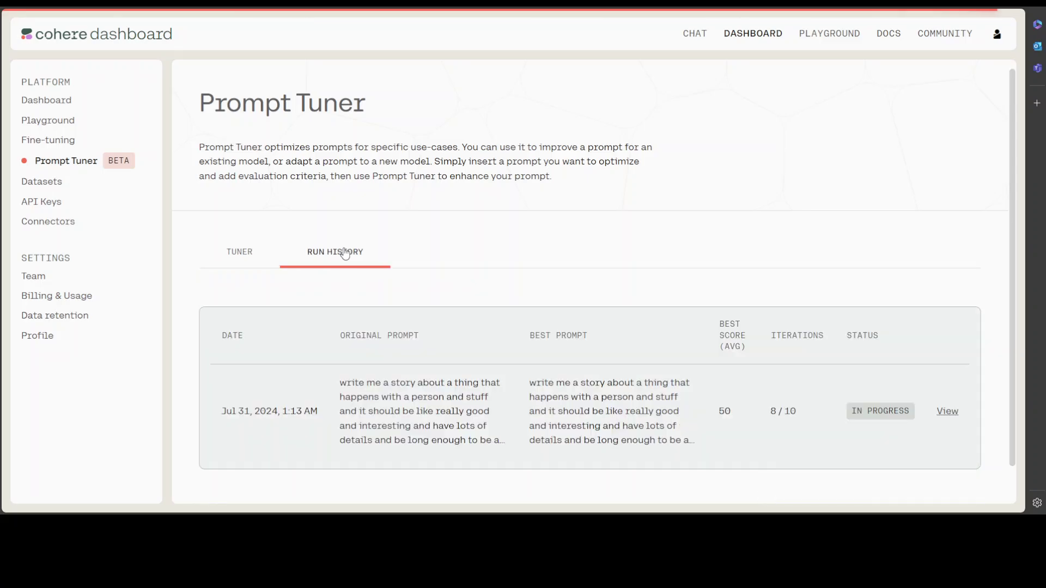
scroll(475, 420, "down", 3)
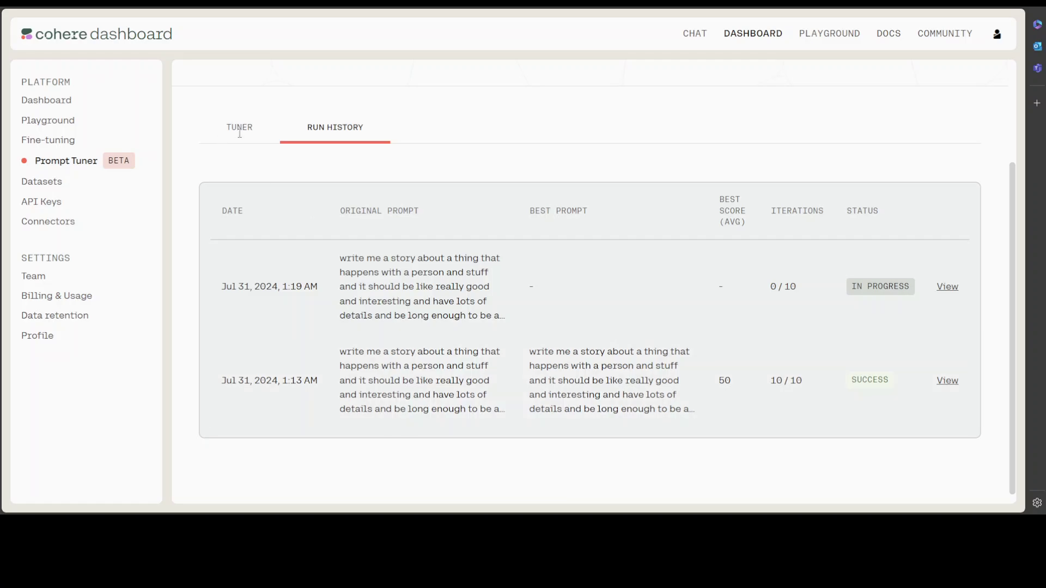
Step: Return to the tuner form and look over its prompt and configuration
left_click(238, 135)
scroll(442, 304, "up", 3)
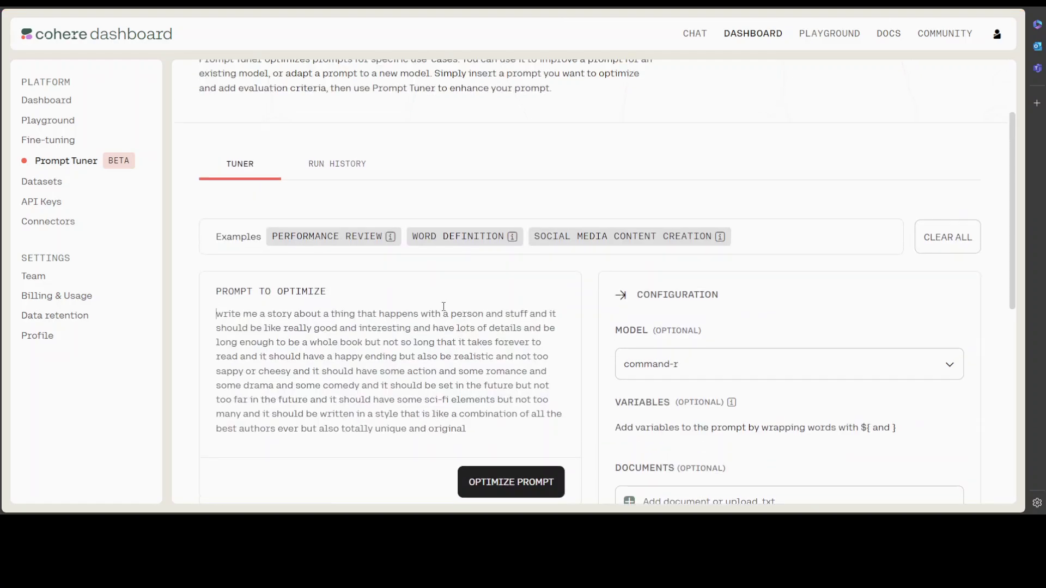
scroll(440, 294, "down", 6)
scroll(439, 293, "up", 6)
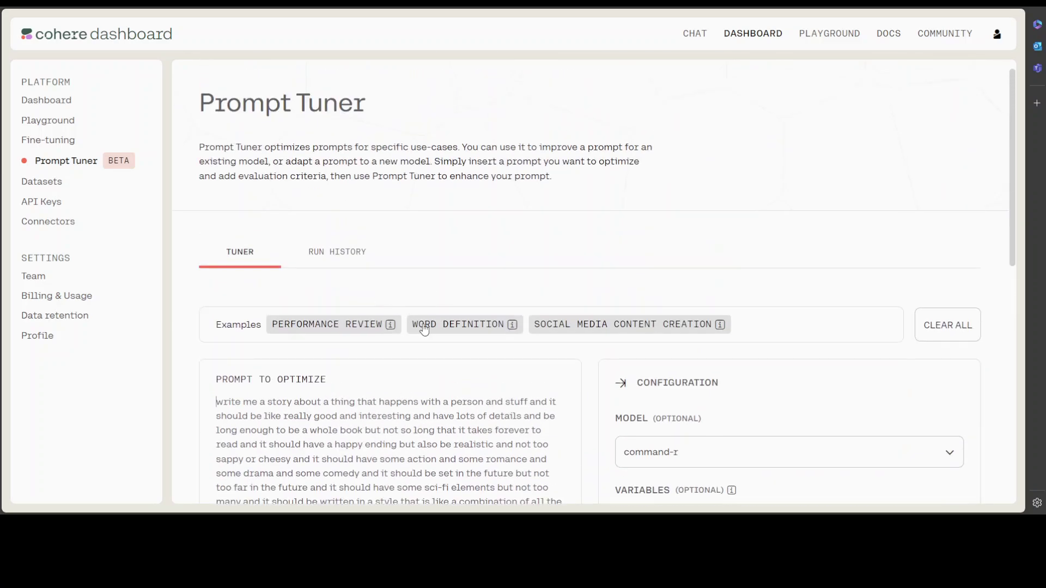
Step: Open the run dated Jul 31, 2024, 1:19 AM from the run history
left_click(336, 254)
scroll(566, 301, "down", 3)
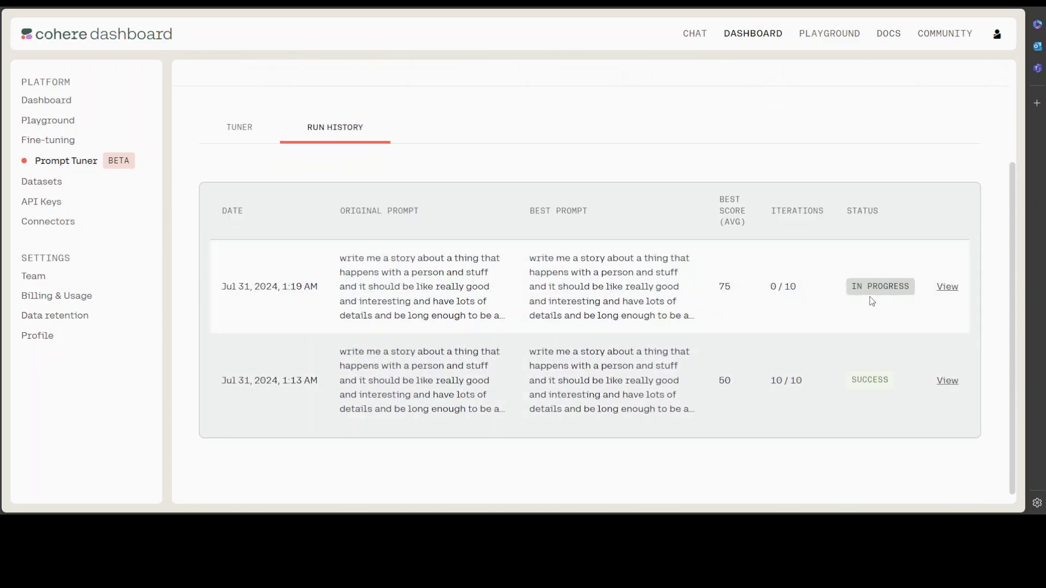
left_click(947, 288)
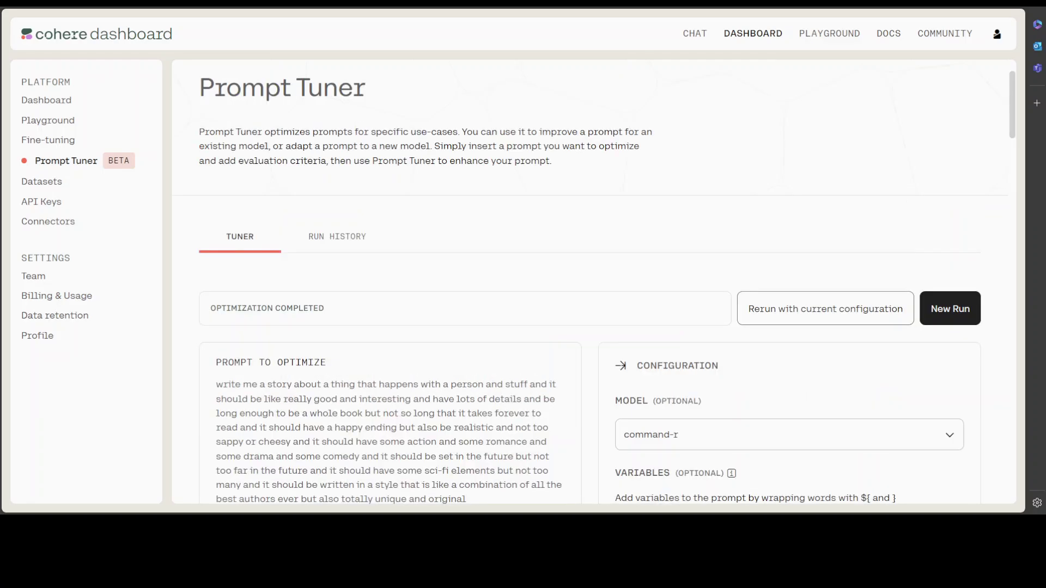
Step: Read the newest run's optimized prompt and sample completion, and return to the original prompt
scroll(594, 283, "down", 8)
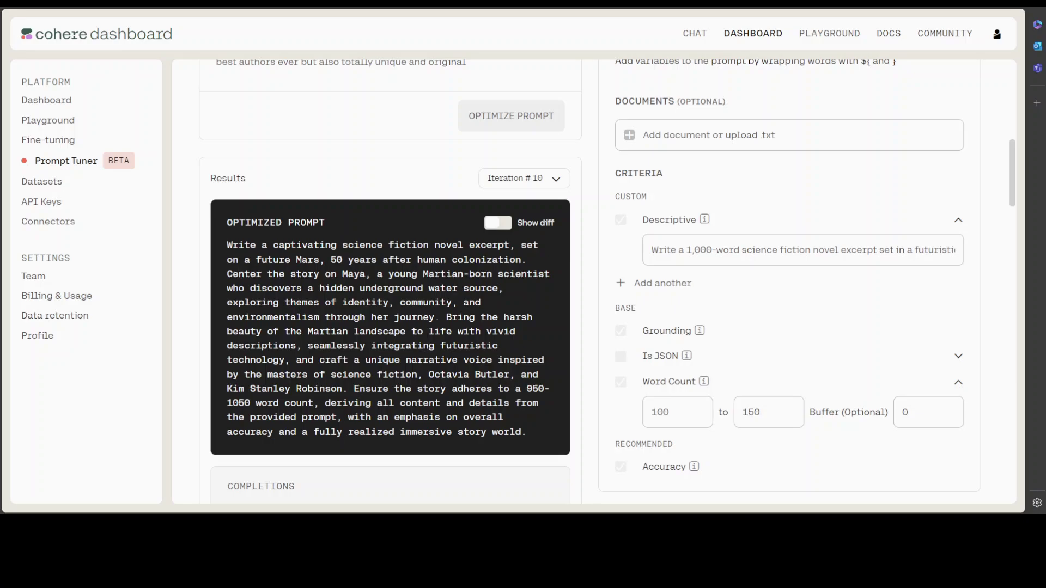
scroll(584, 281, "down", 6)
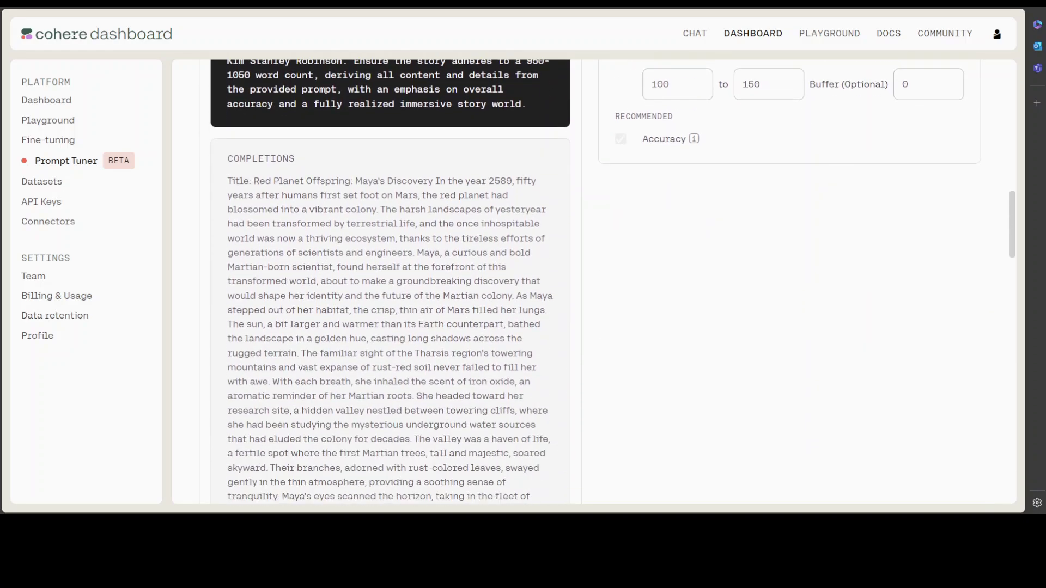
scroll(585, 281, "down", 1)
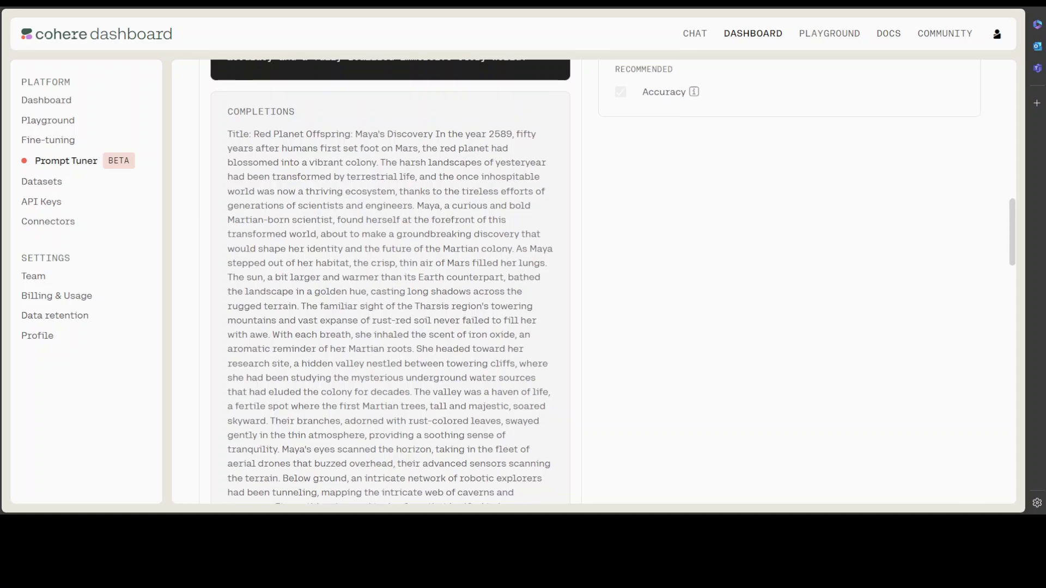
scroll(584, 282, "up", 20)
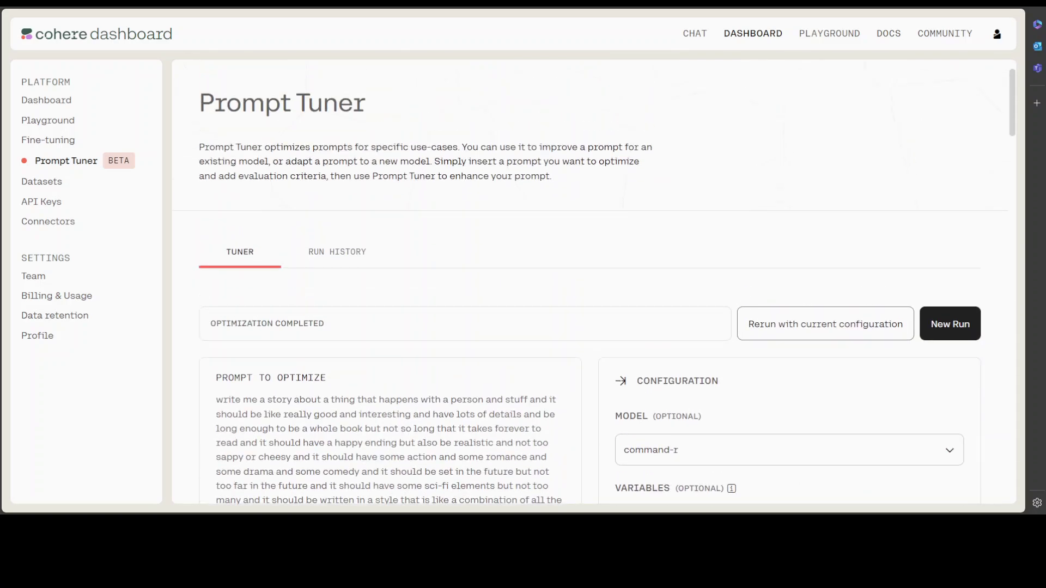